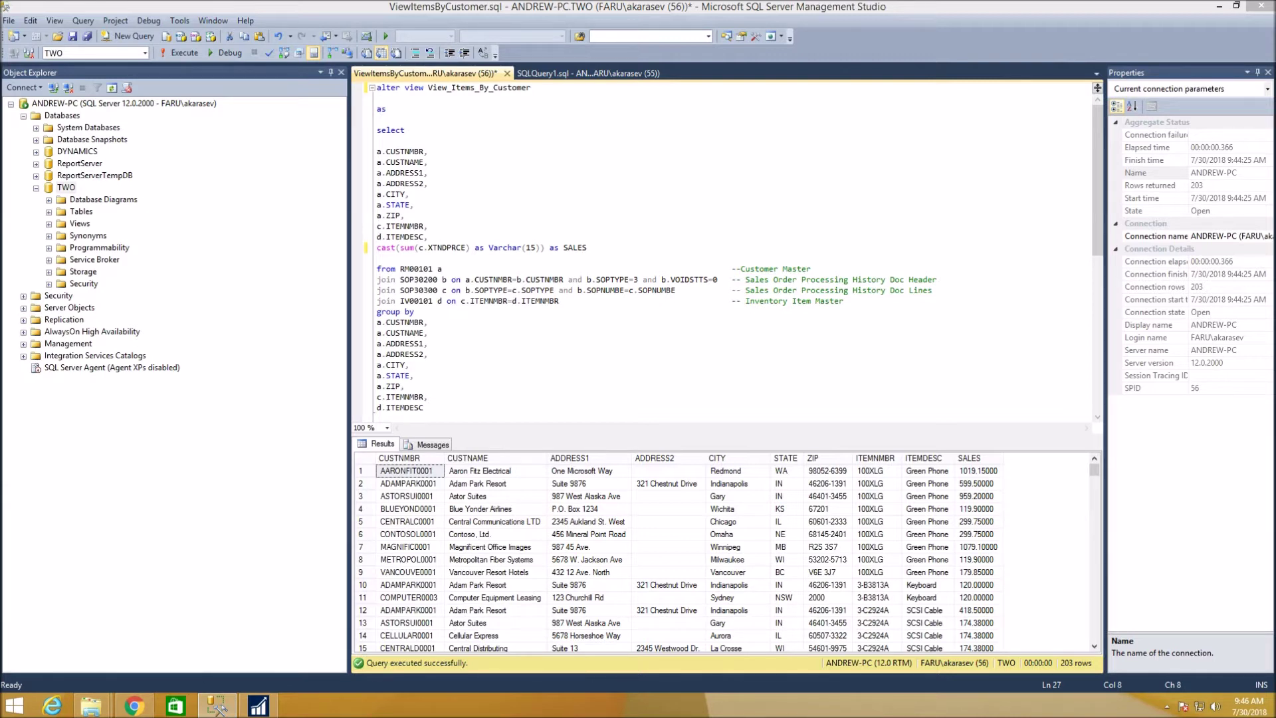
Highlight the cast(sum(...)) sales calculation line in the view query, then deselect it.
left_click_drag(588, 247, 376, 248)
left_click(465, 184)
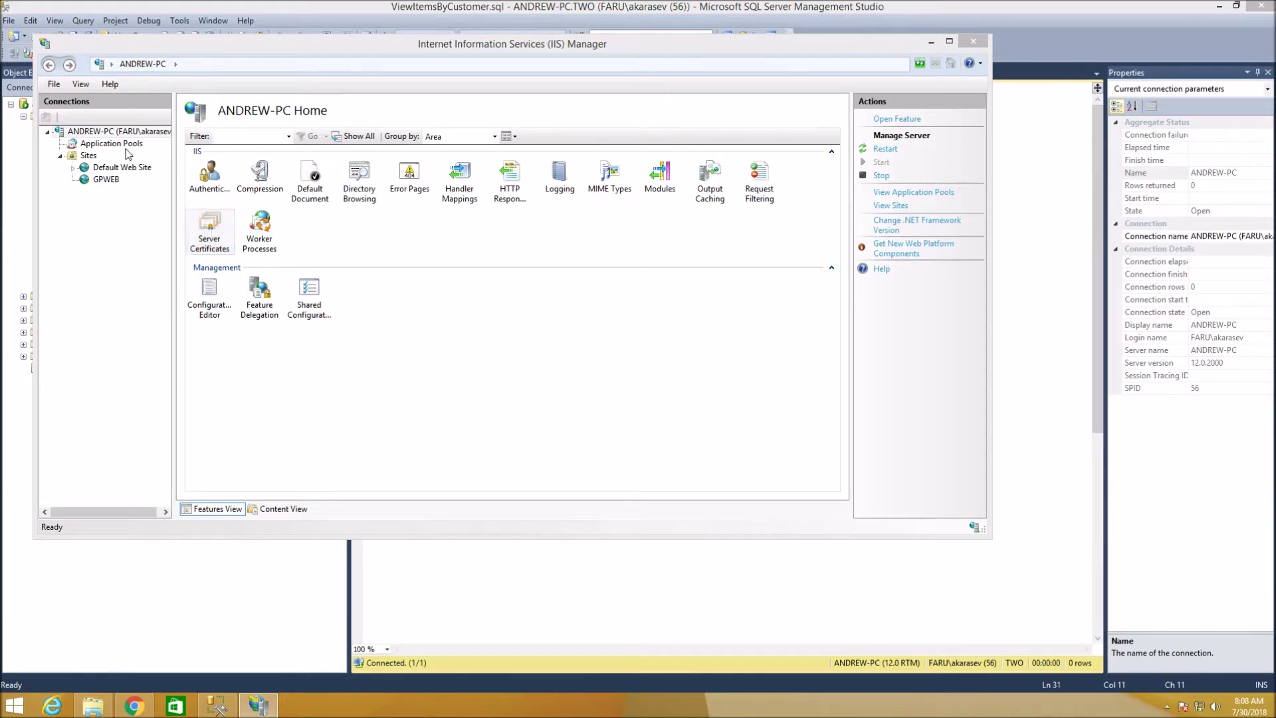
Open the Server Certificates list in IIS Manager.
double_click(209, 229)
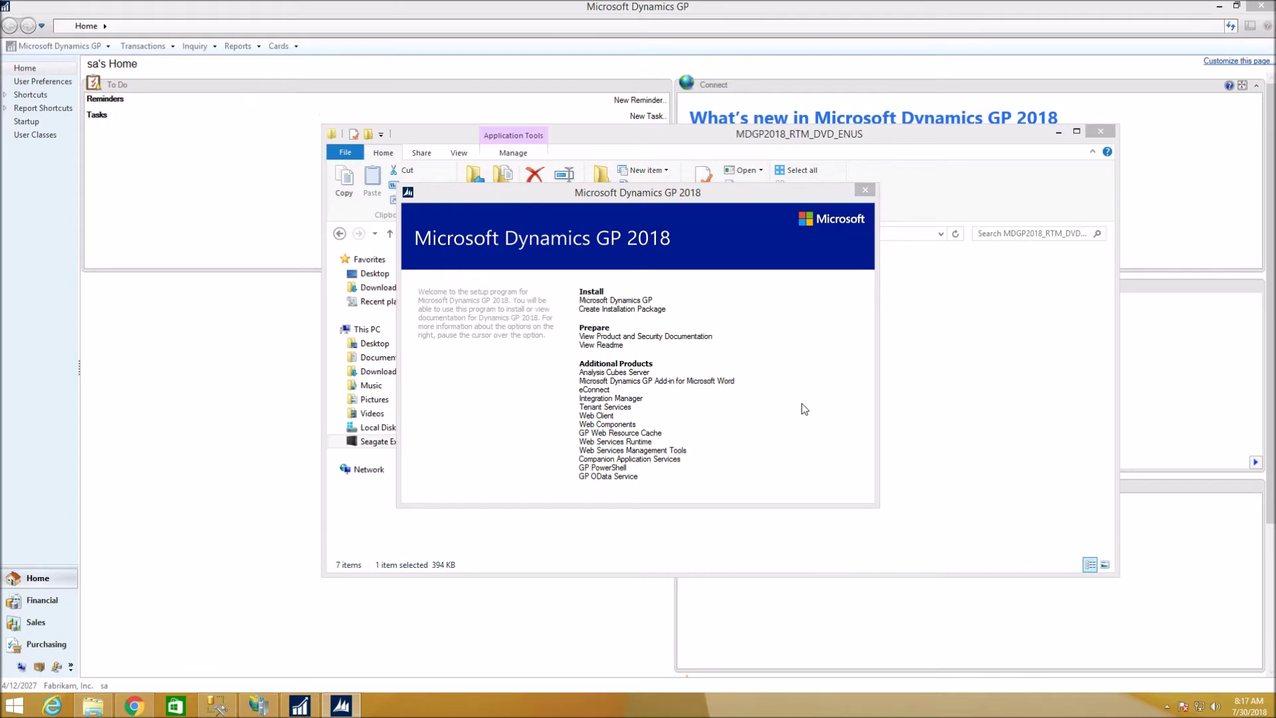
Choose Install for GP OData Service under Additional Products in the GP 2018 setup window.
mouse_move(630, 479)
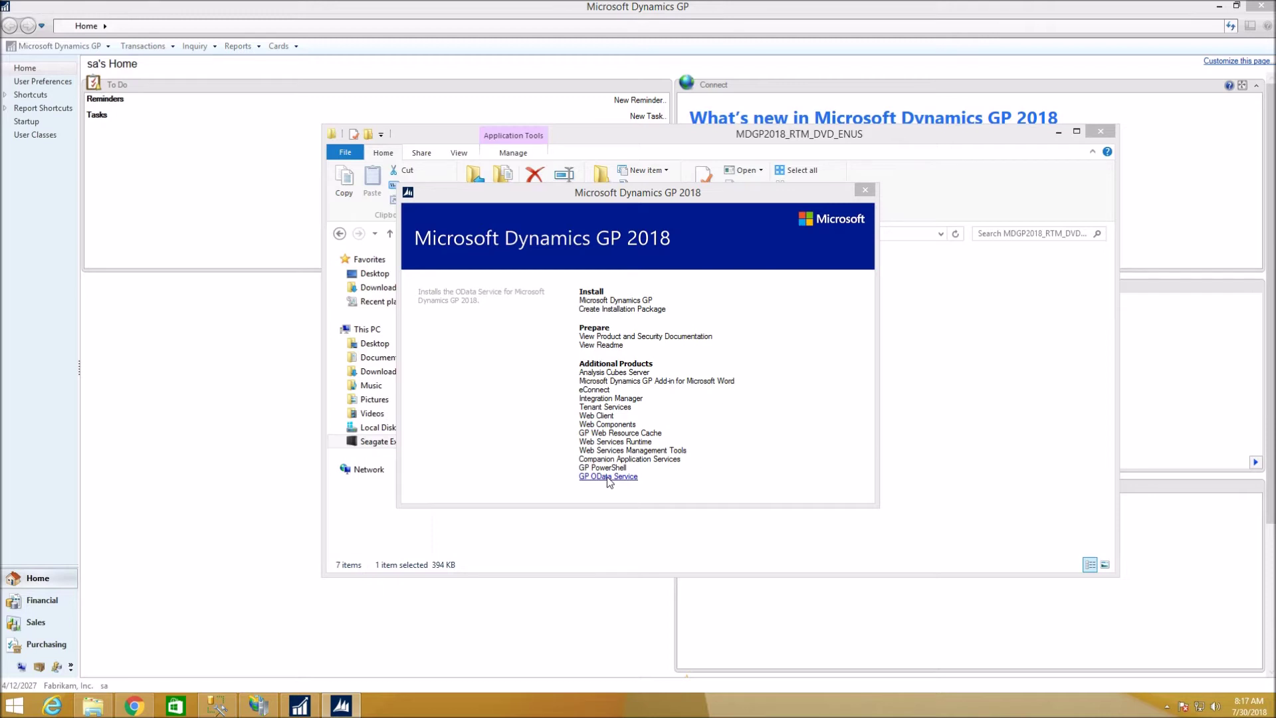
left_click(607, 476)
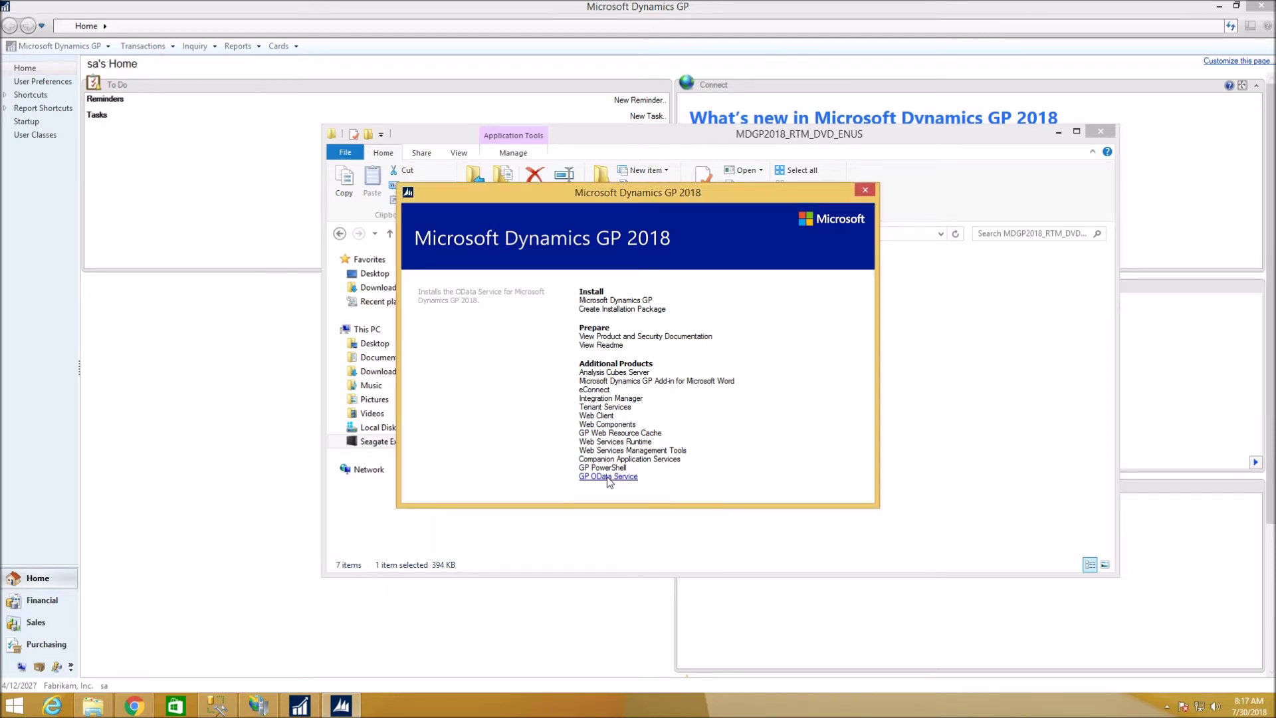
left_click(607, 477)
left_click(606, 490)
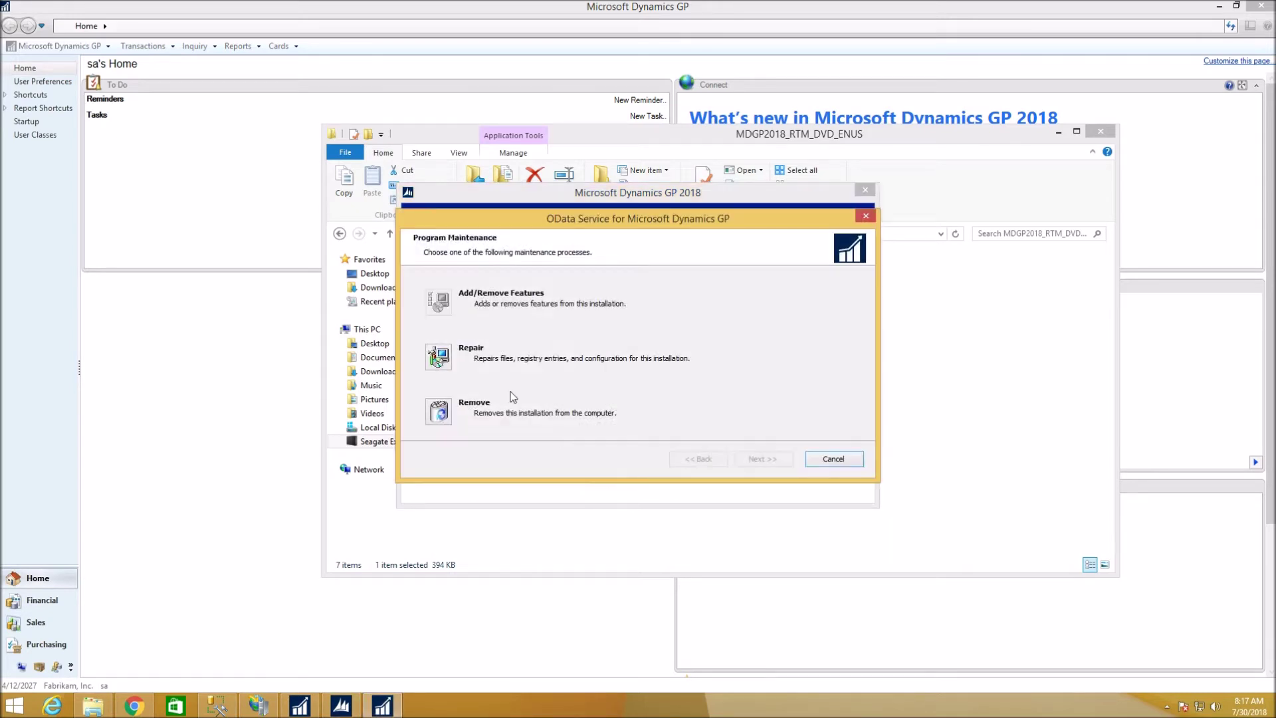
Choose Repair and accept the SQL connection settings with server name localhost.
left_click(437, 361)
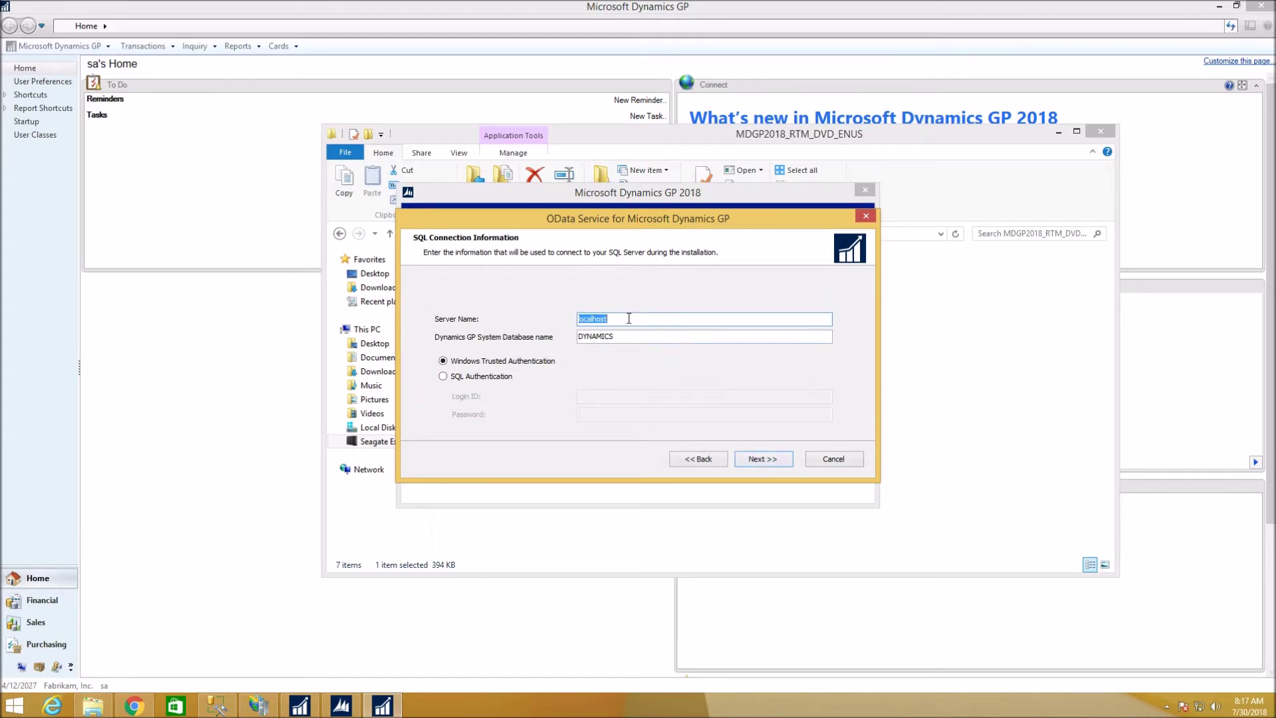
left_click(627, 318)
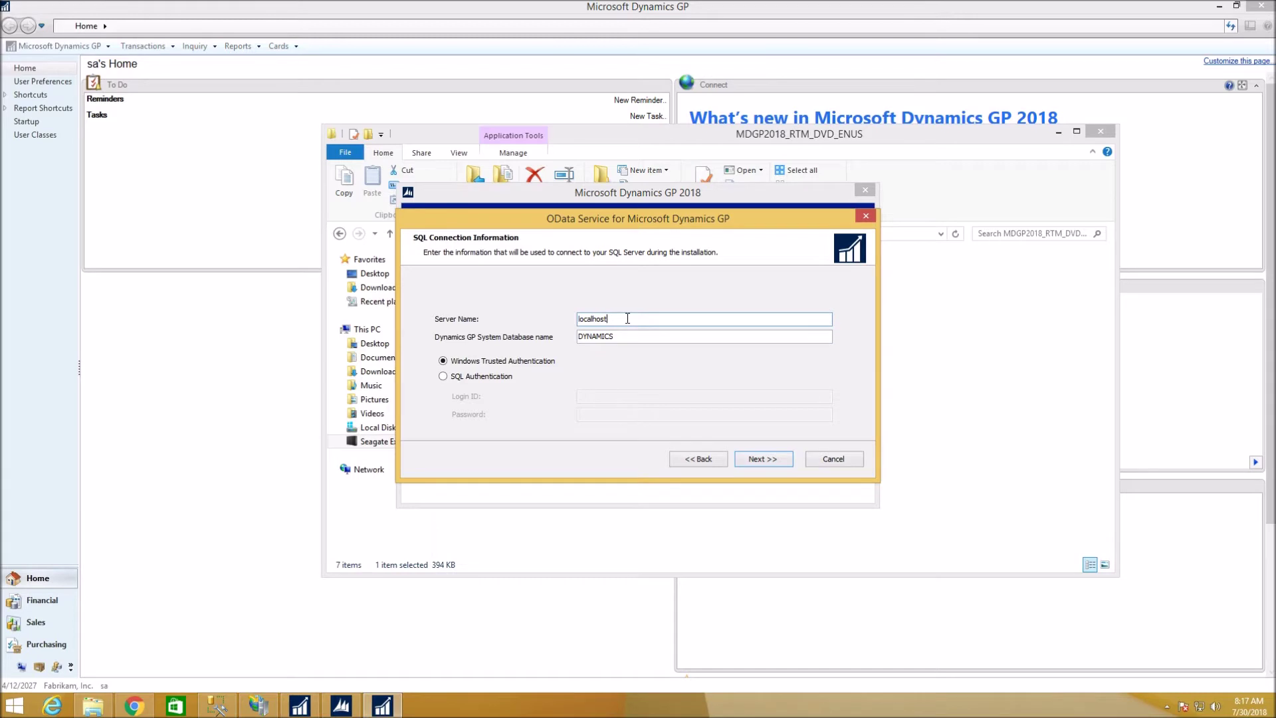
left_click(760, 460)
Enter the service account password, keep the GPWEB certificate on port 443, and continue.
left_click(628, 418)
type("******")
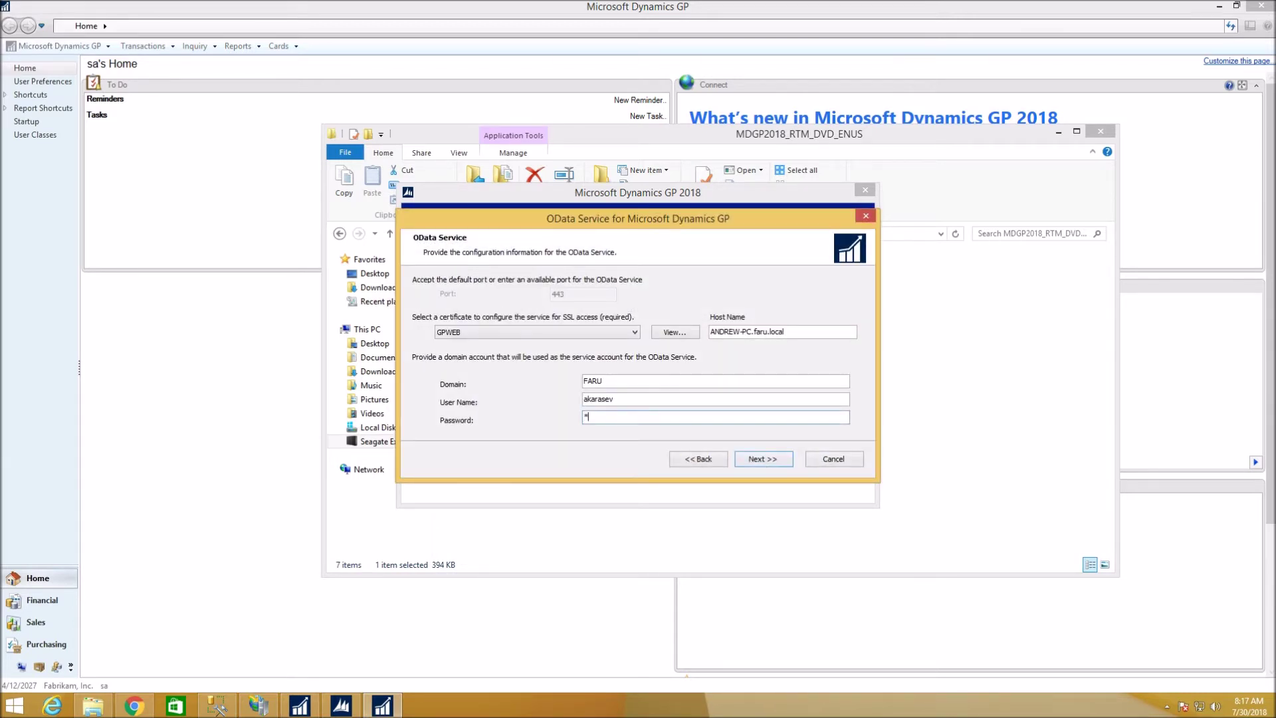
type("**")
left_click(635, 333)
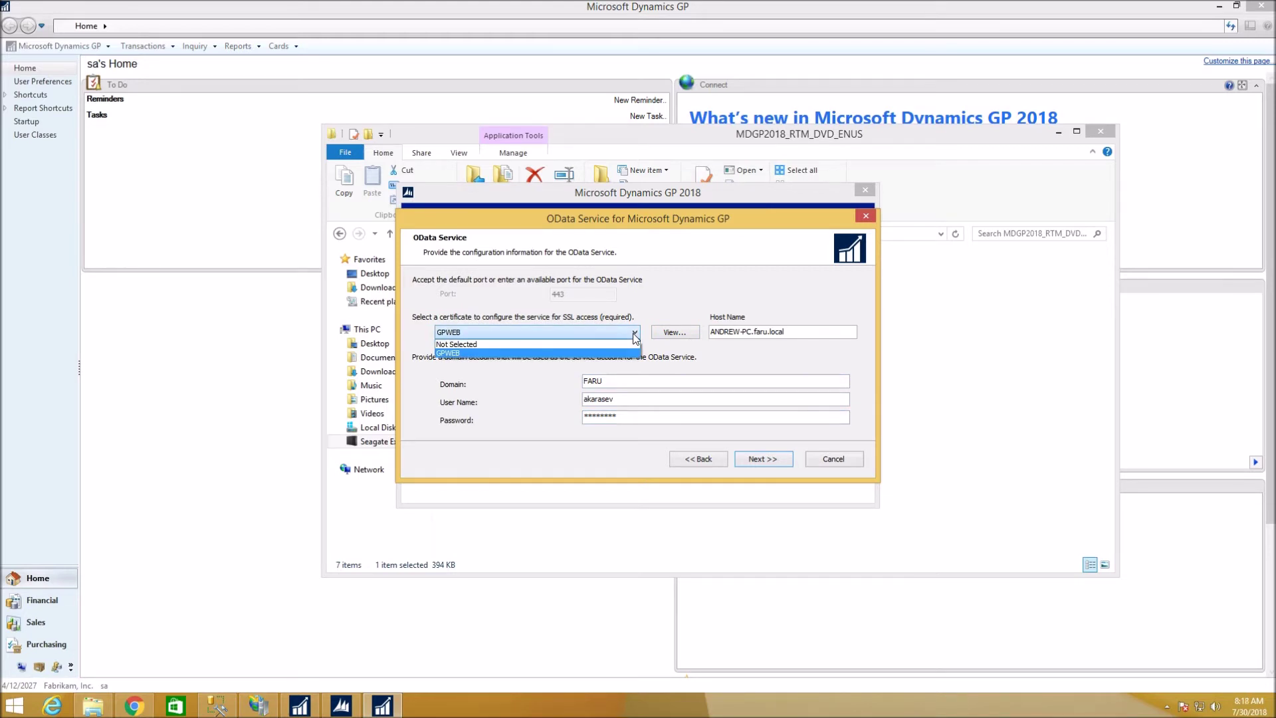
left_click(635, 333)
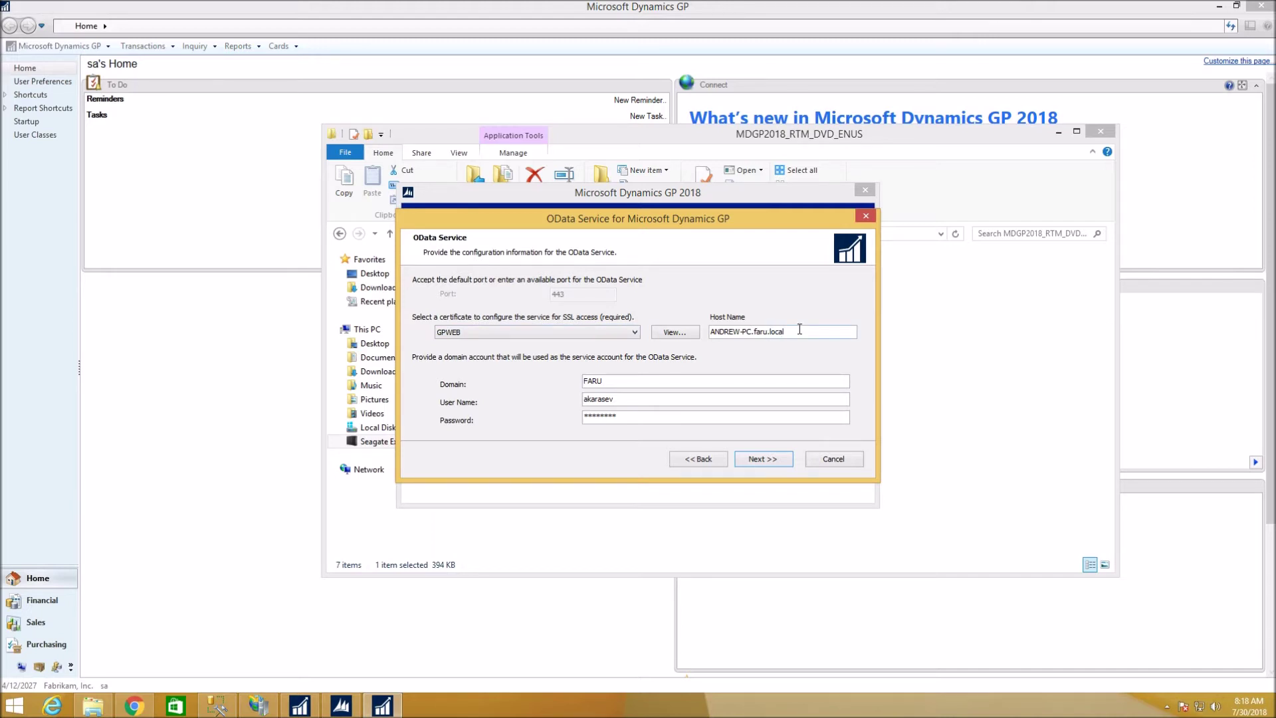
left_click(767, 457)
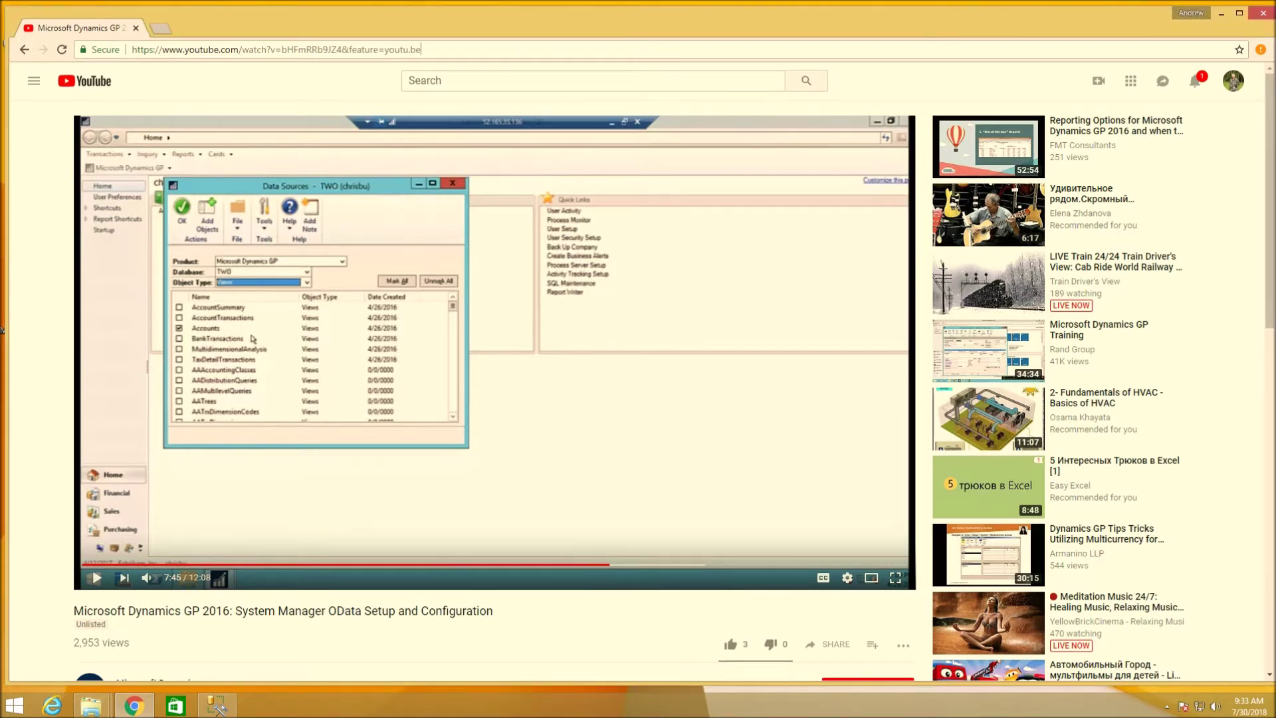
Select the web address of the System Manager OData setup video.
left_click(421, 49)
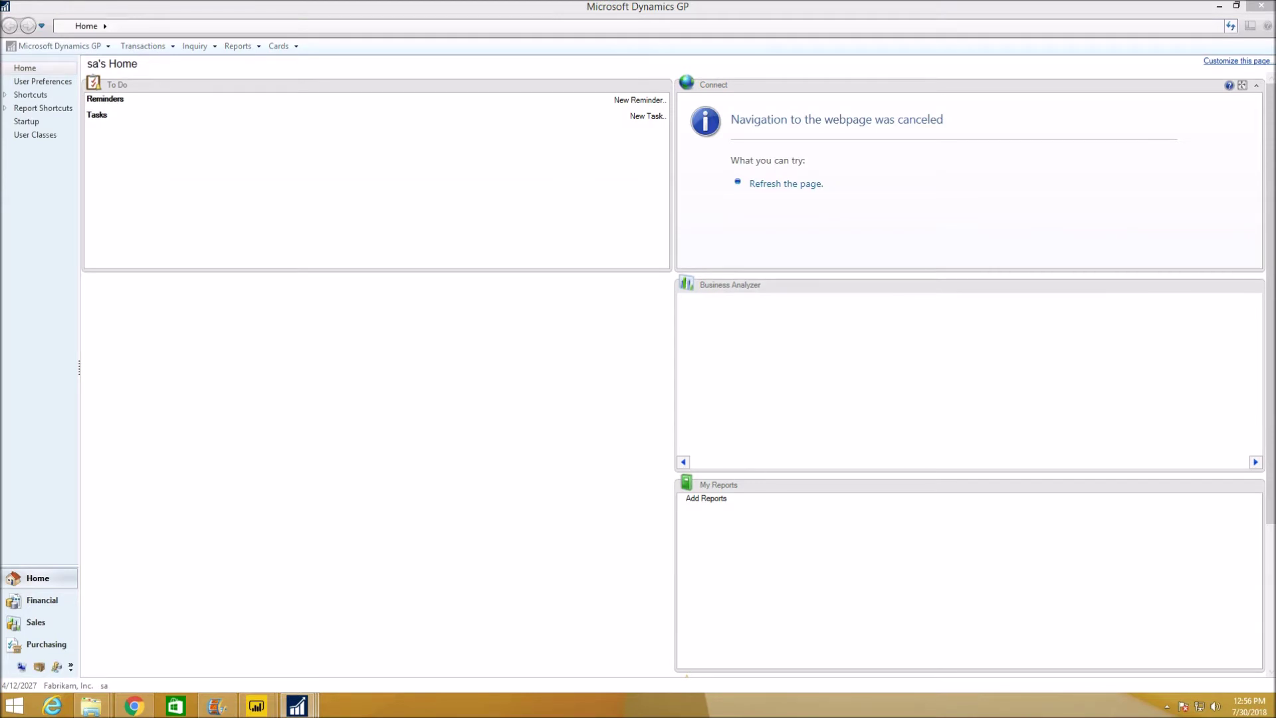
left_click(93, 47)
left_click(93, 47)
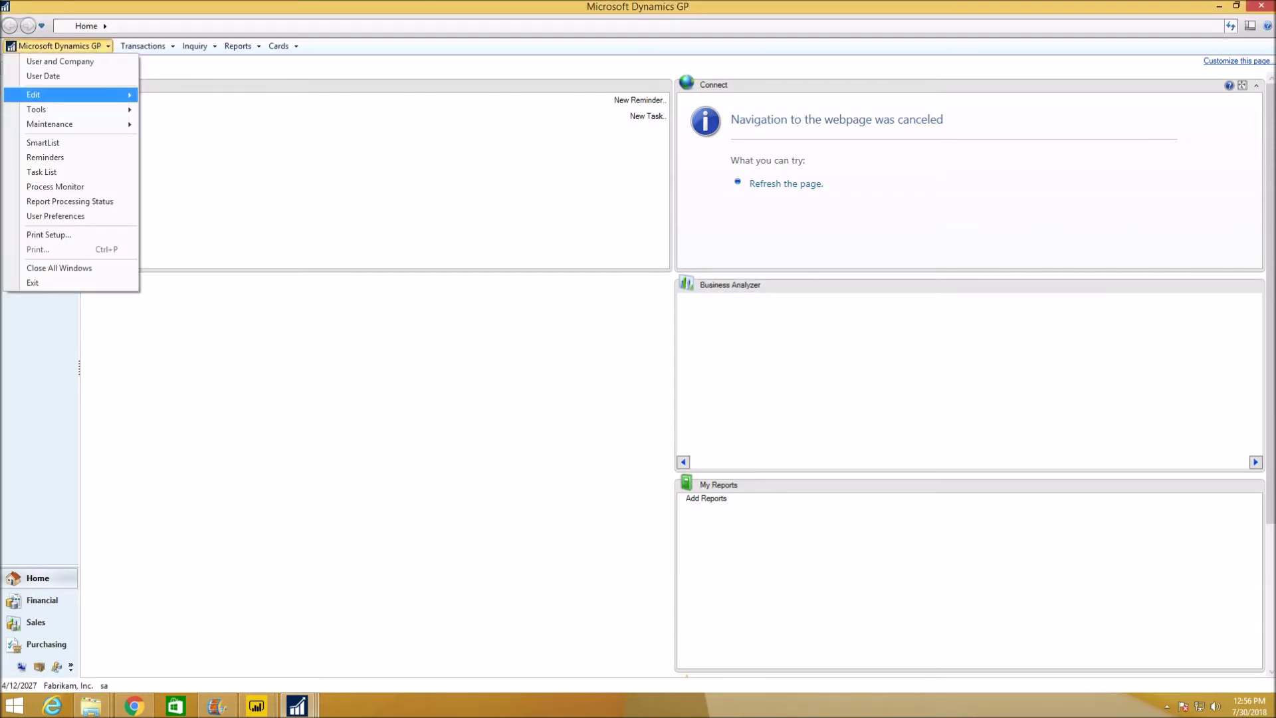
mouse_move(80, 110)
mouse_move(206, 111)
mouse_move(333, 126)
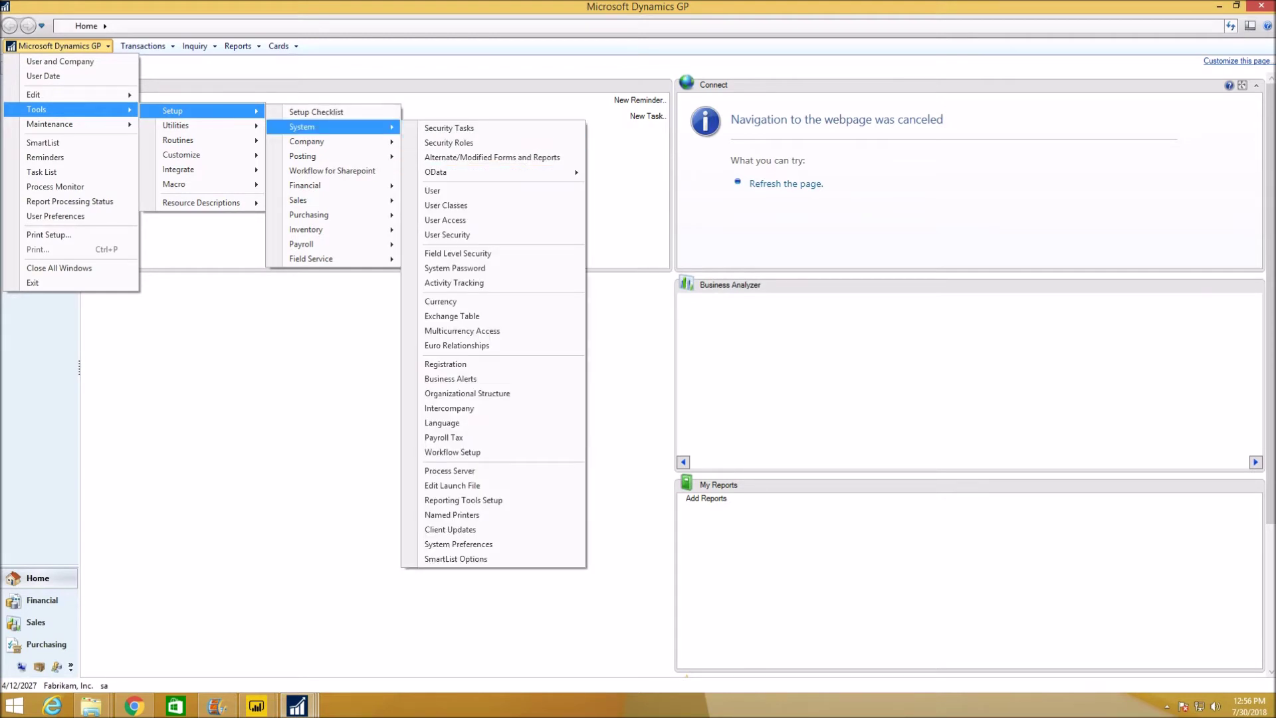
mouse_move(435, 172)
left_click(668, 204)
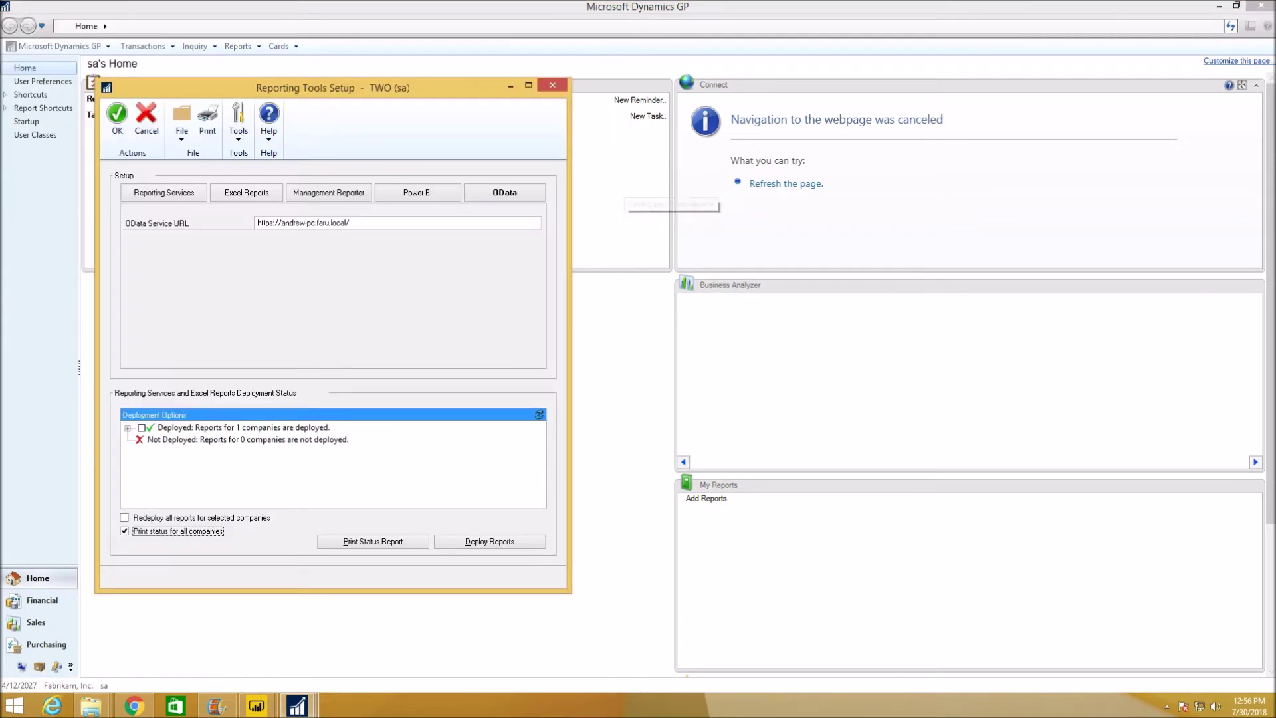
left_click(372, 223)
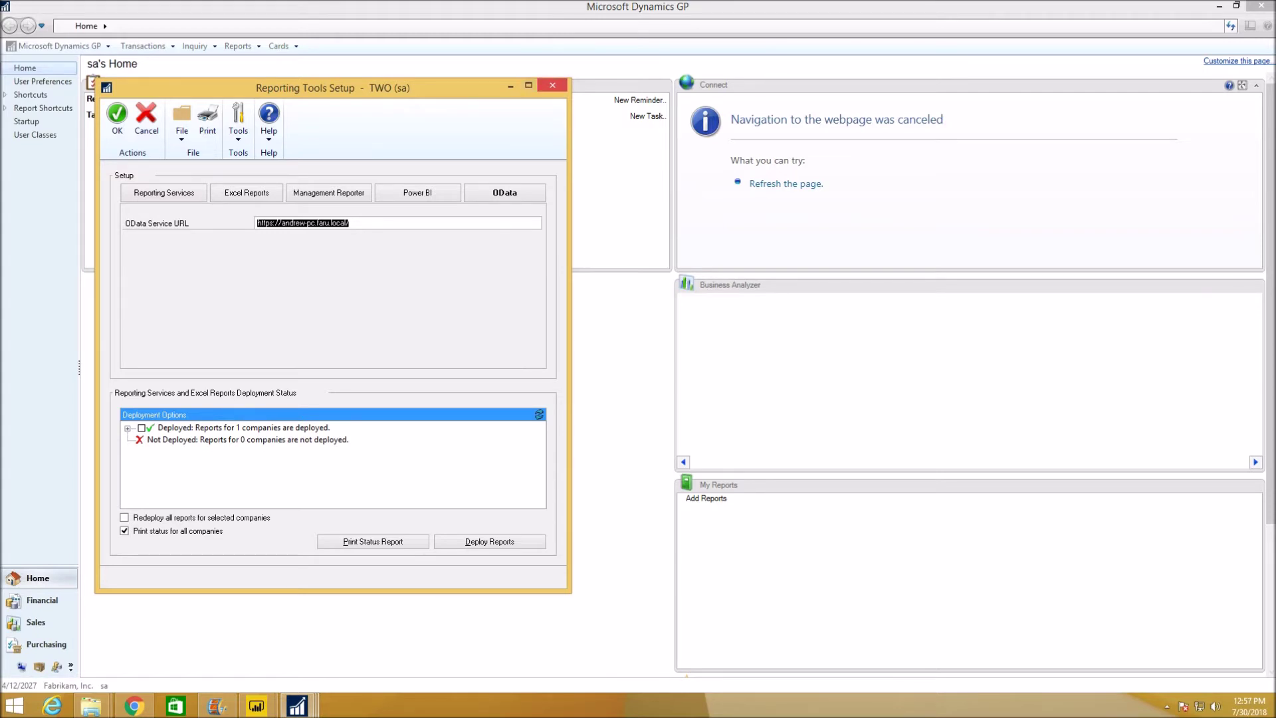
left_click(552, 85)
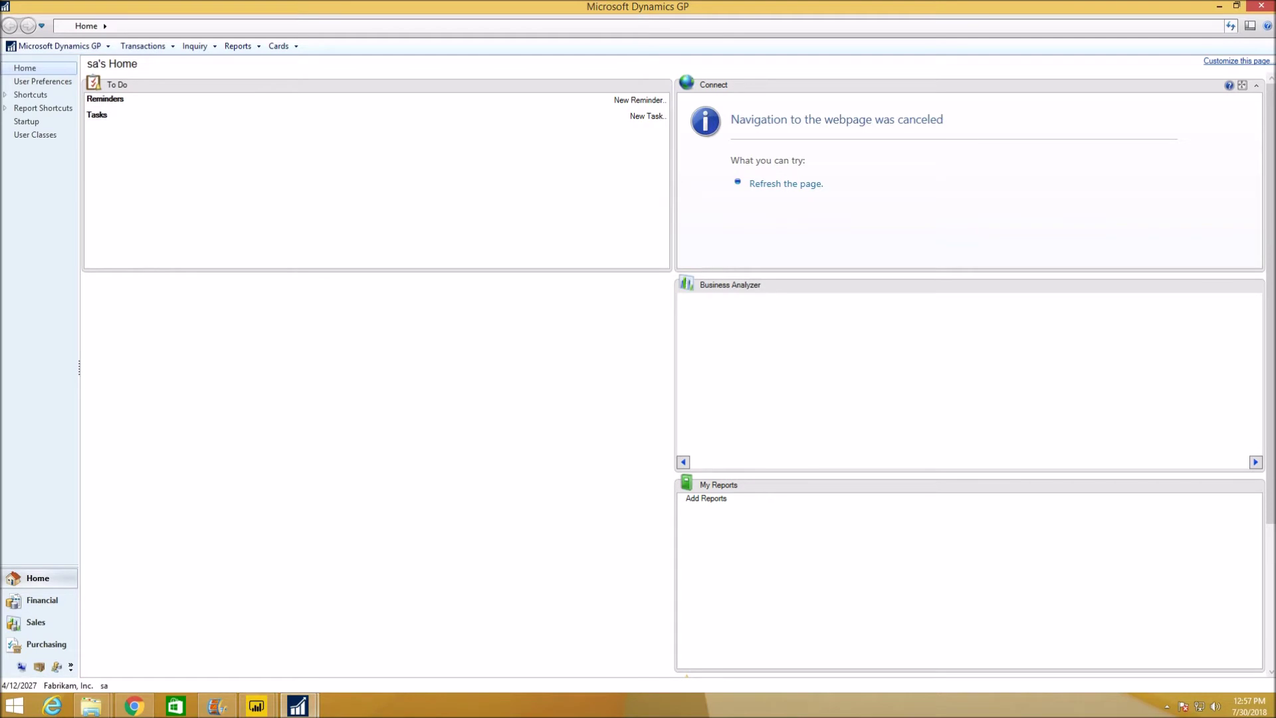
Open OData Data Sources for TWO via Tools > Setup > System > OData and list the custom views.
left_click(59, 46)
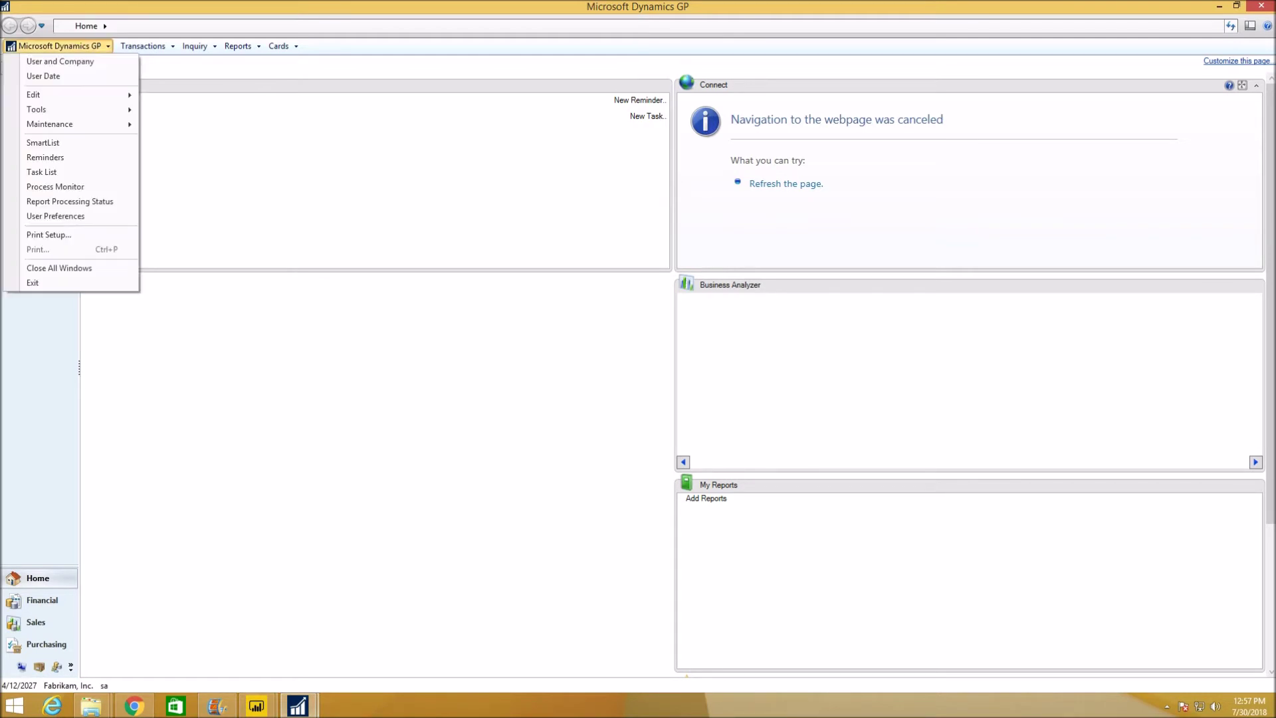
mouse_move(39, 109)
mouse_move(180, 111)
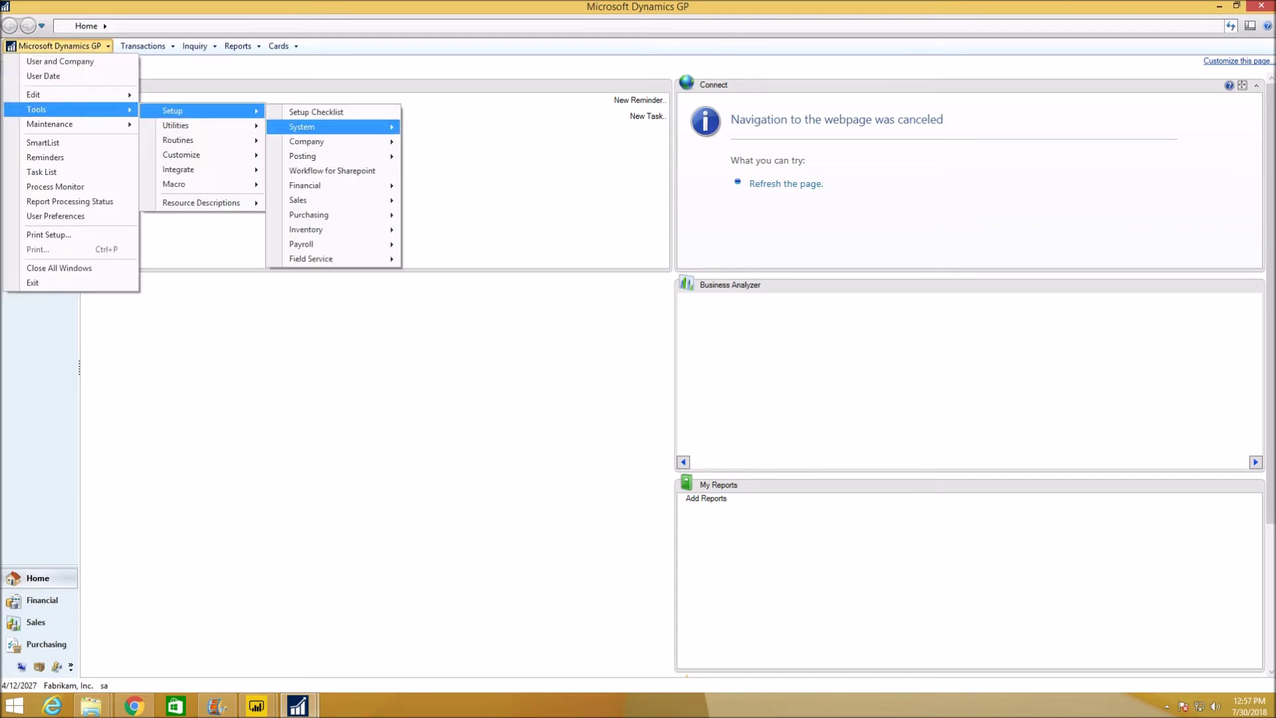
mouse_move(332, 127)
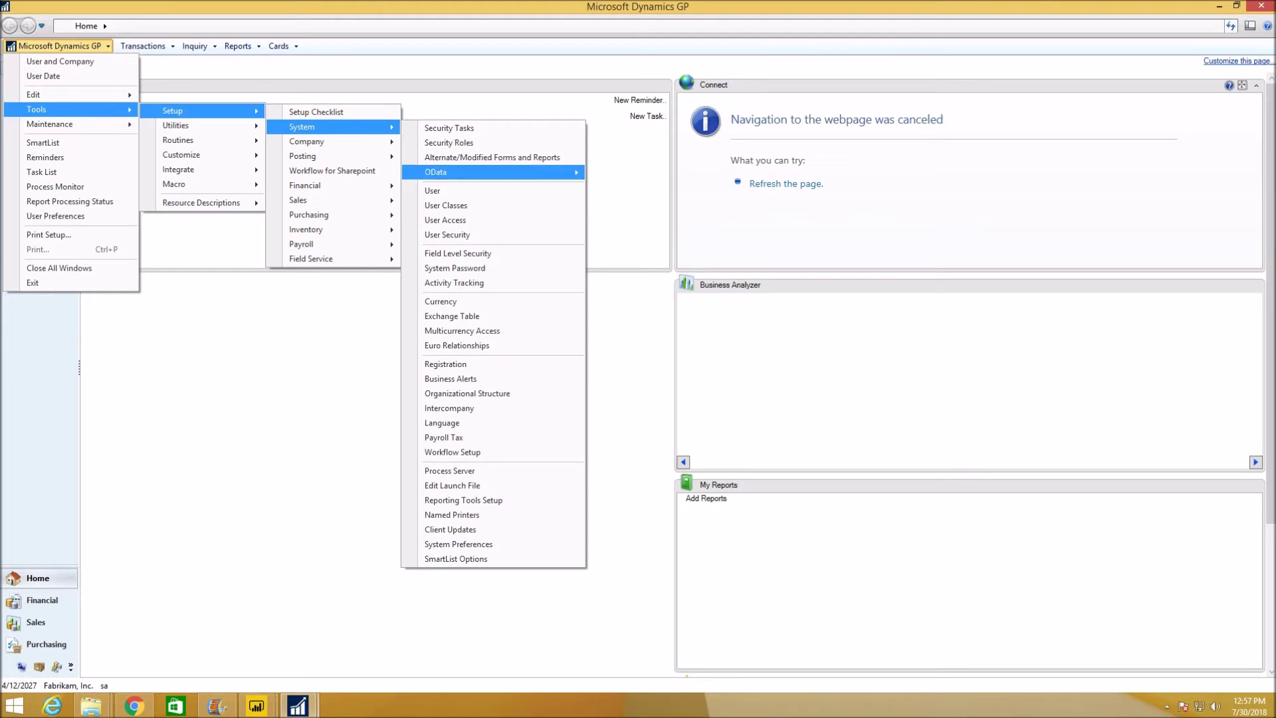
mouse_move(505, 171)
left_click(659, 190)
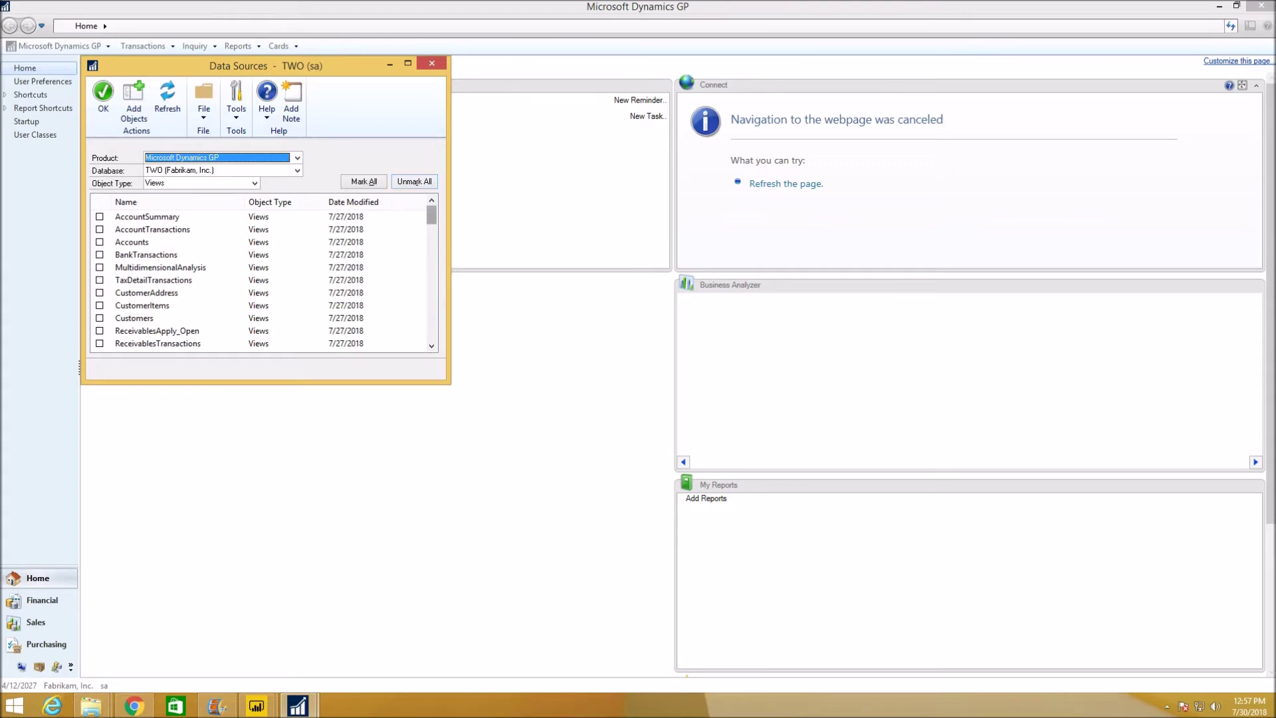
left_click_drag(431, 216, 431, 331)
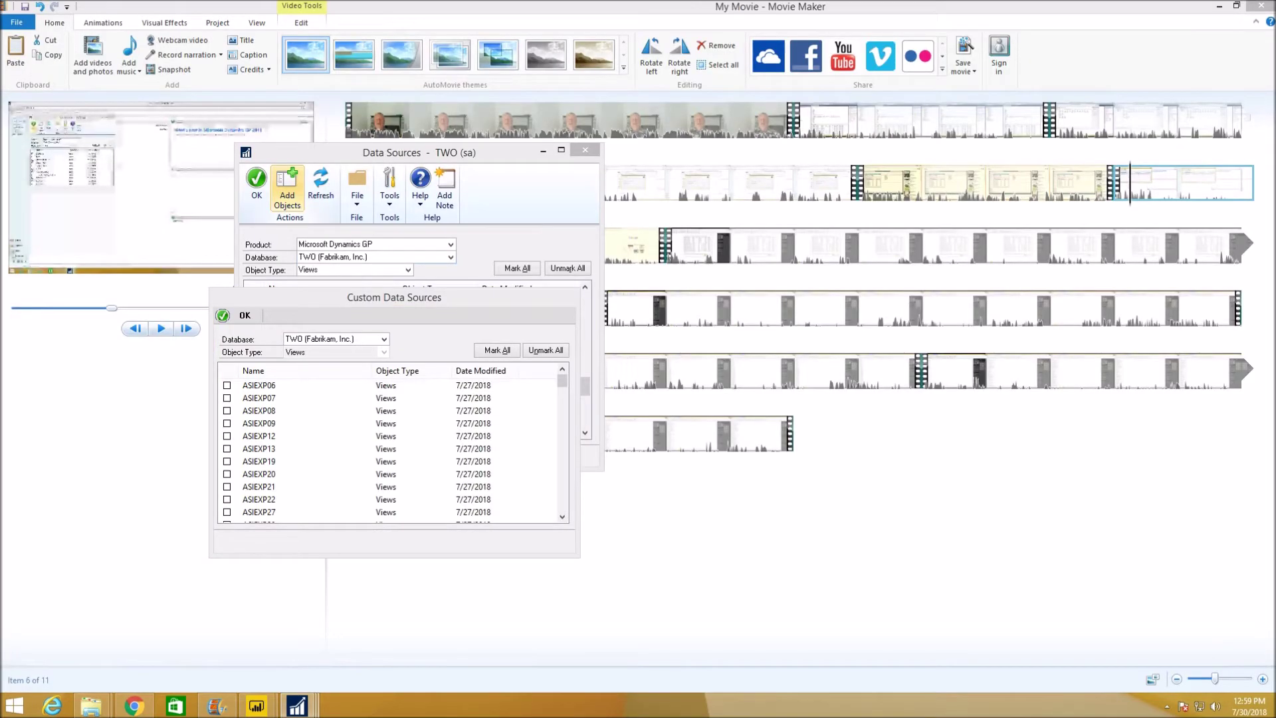
Check View_Items_By_Customer in Custom Data Sources and add it to the data sources.
left_click_drag(372, 297, 353, 326)
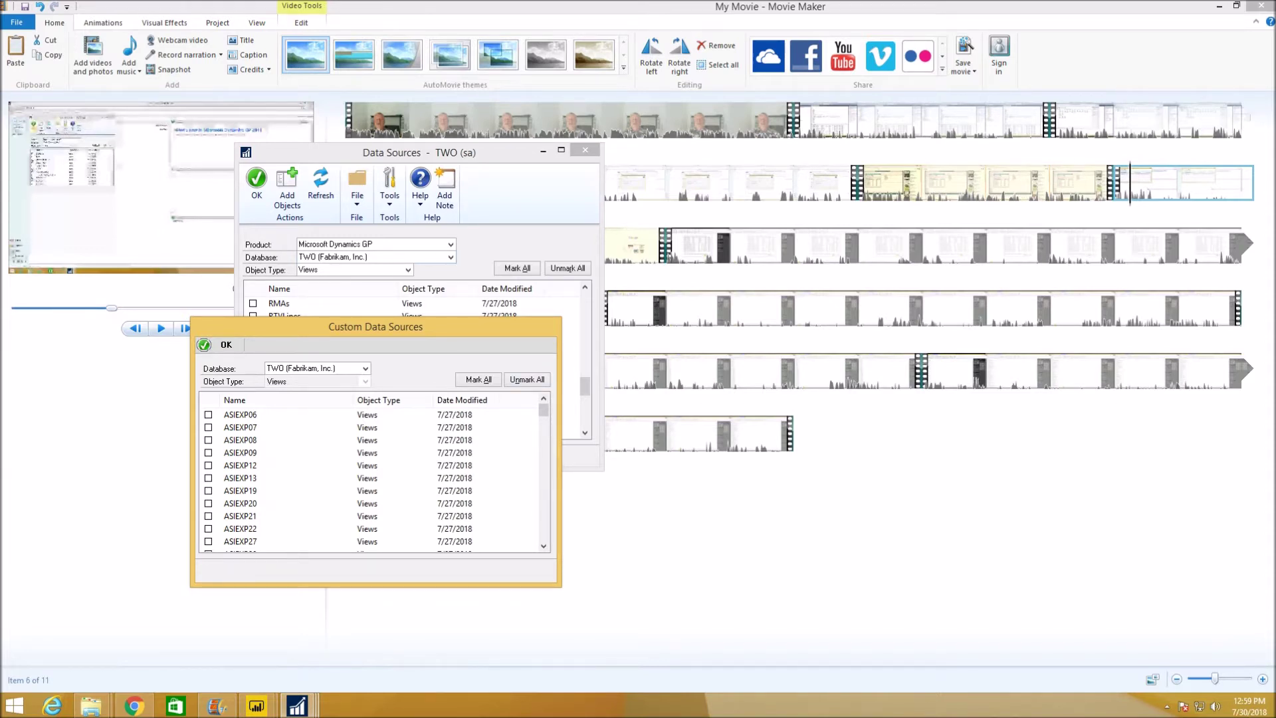
left_click(213, 344)
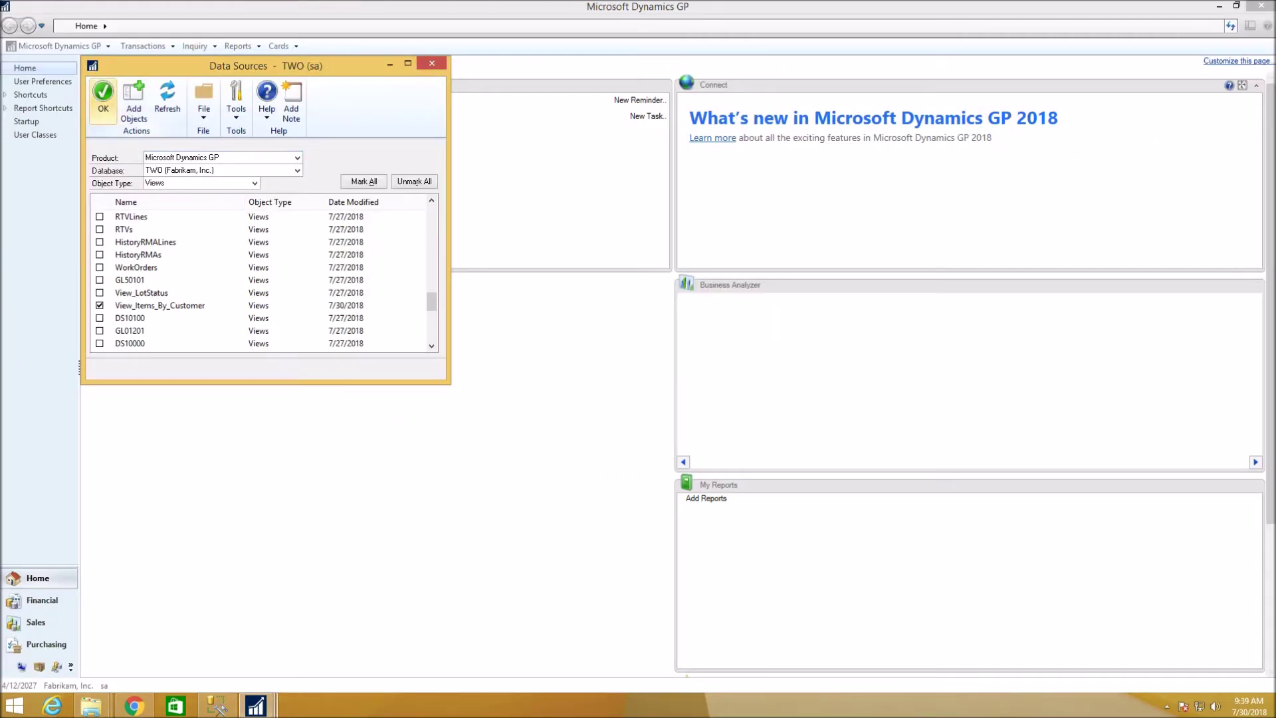
Save the data sources, then mark View_Items_By_Customer for publishing in Publish OData and confirm.
left_click(103, 98)
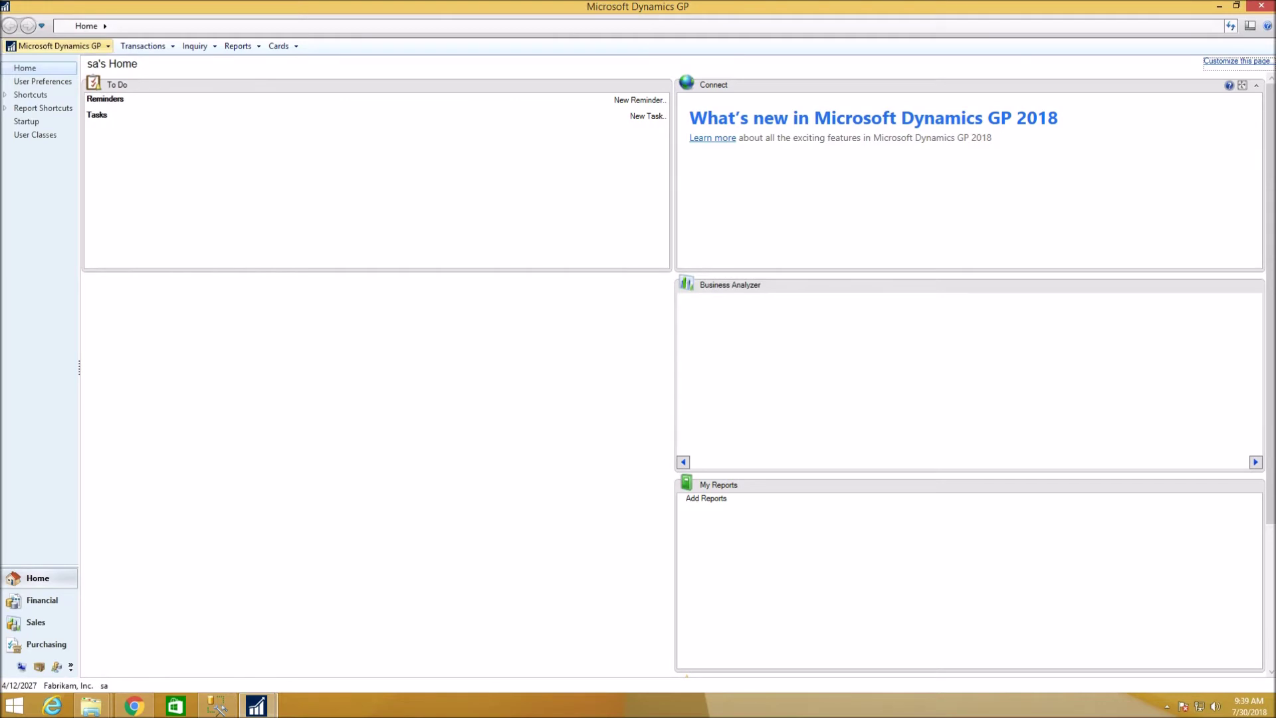
left_click(57, 46)
mouse_move(66, 109)
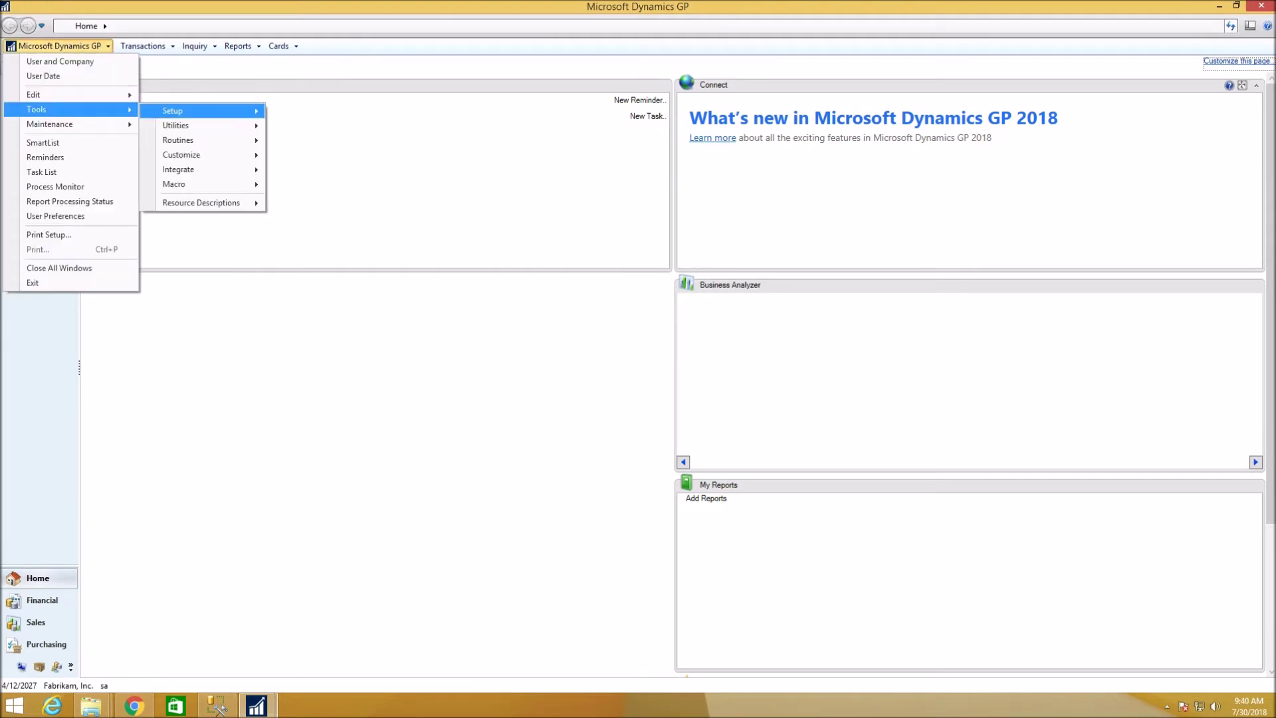
mouse_move(200, 111)
mouse_move(301, 127)
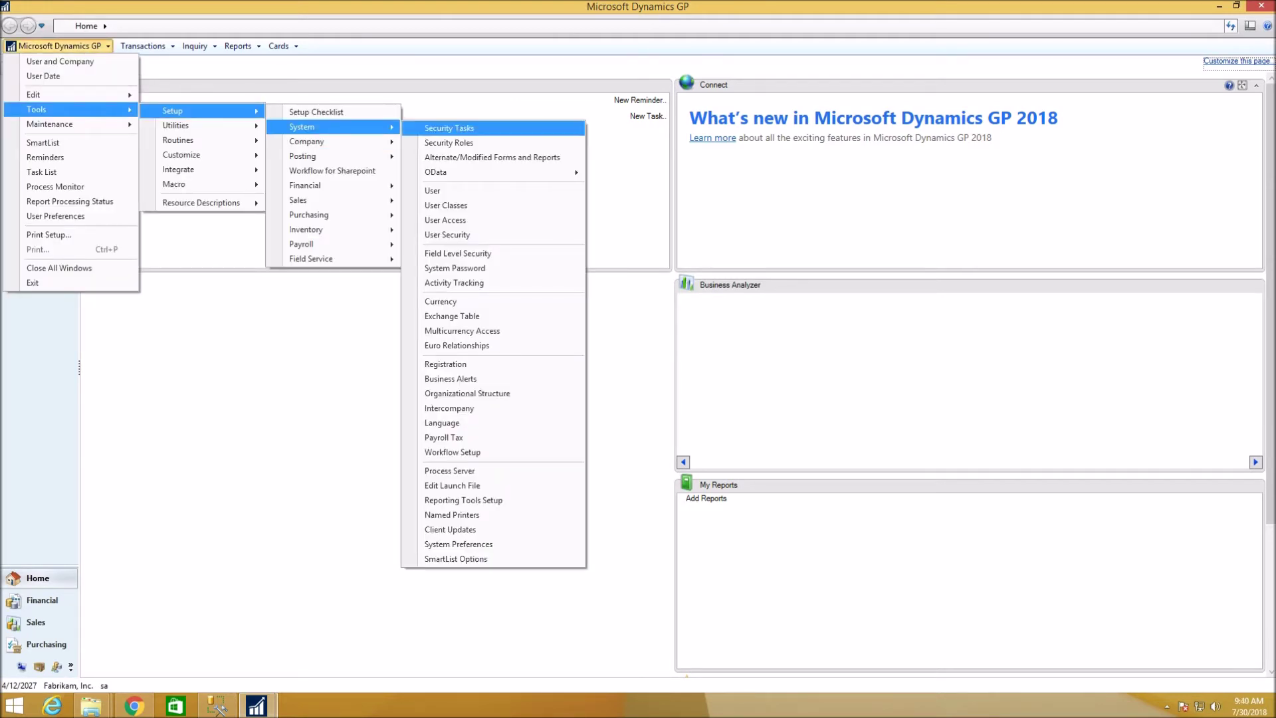
mouse_move(435, 172)
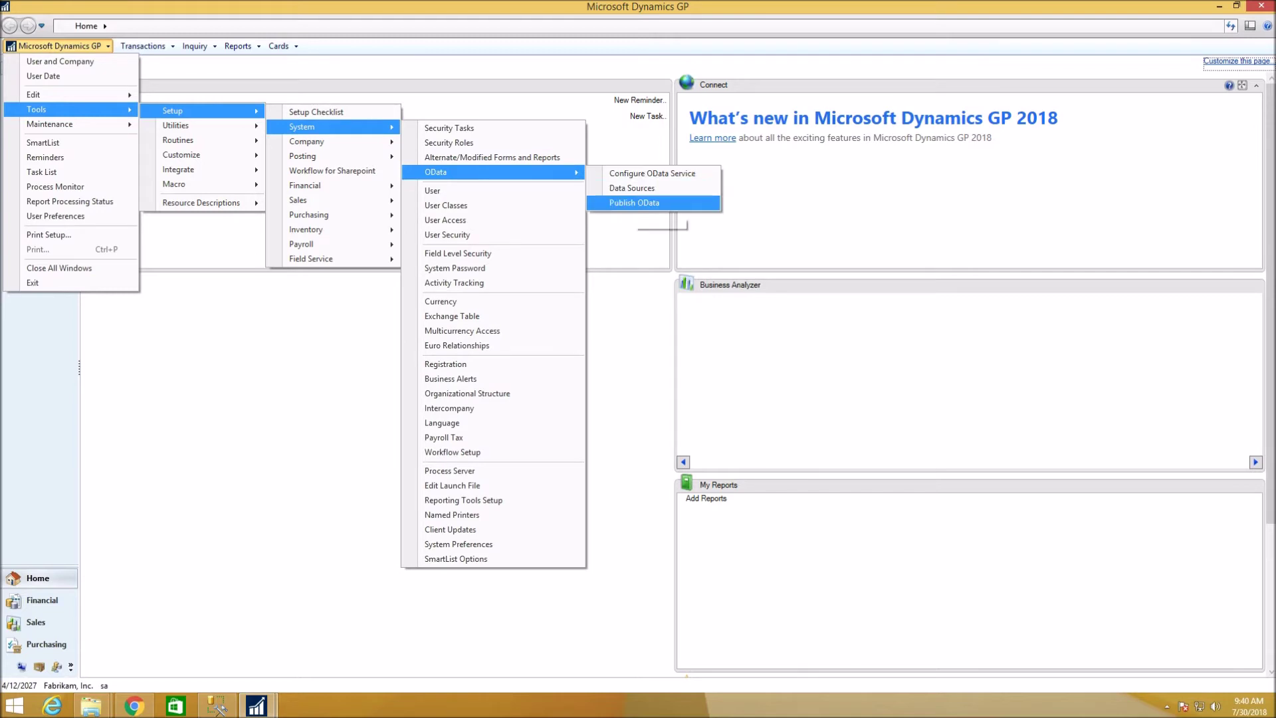
left_click(634, 203)
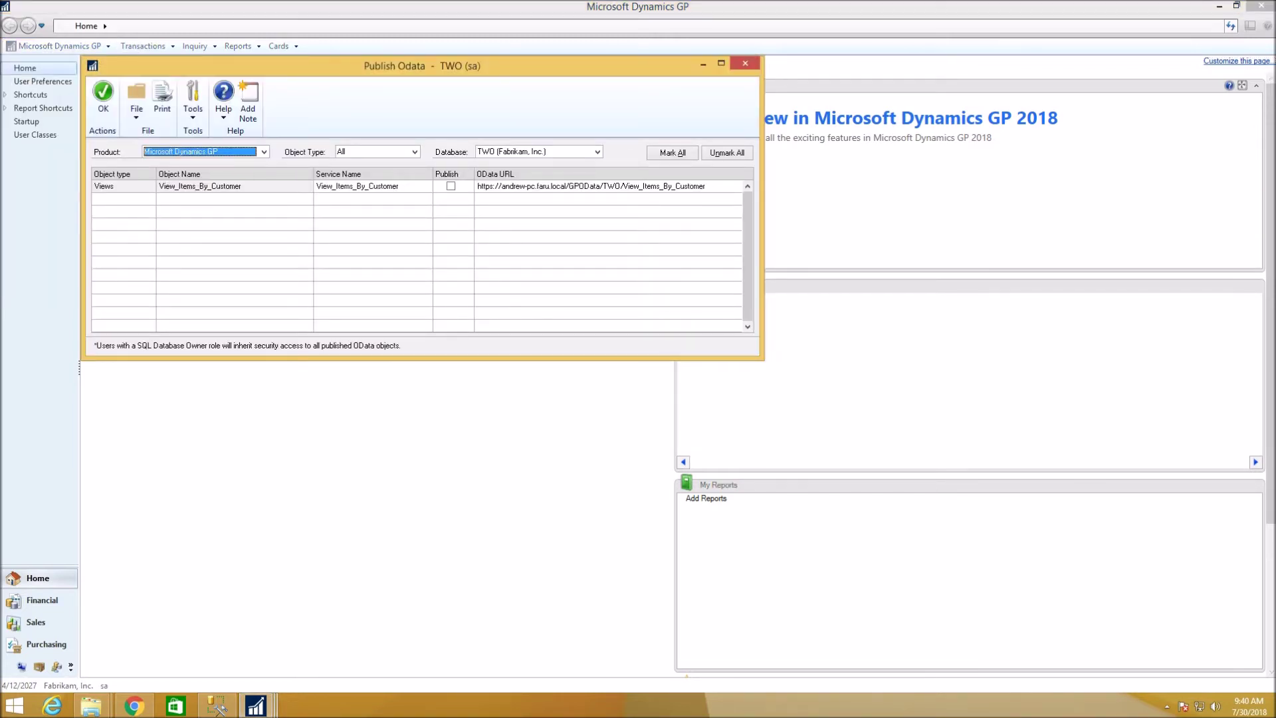
left_click(451, 186)
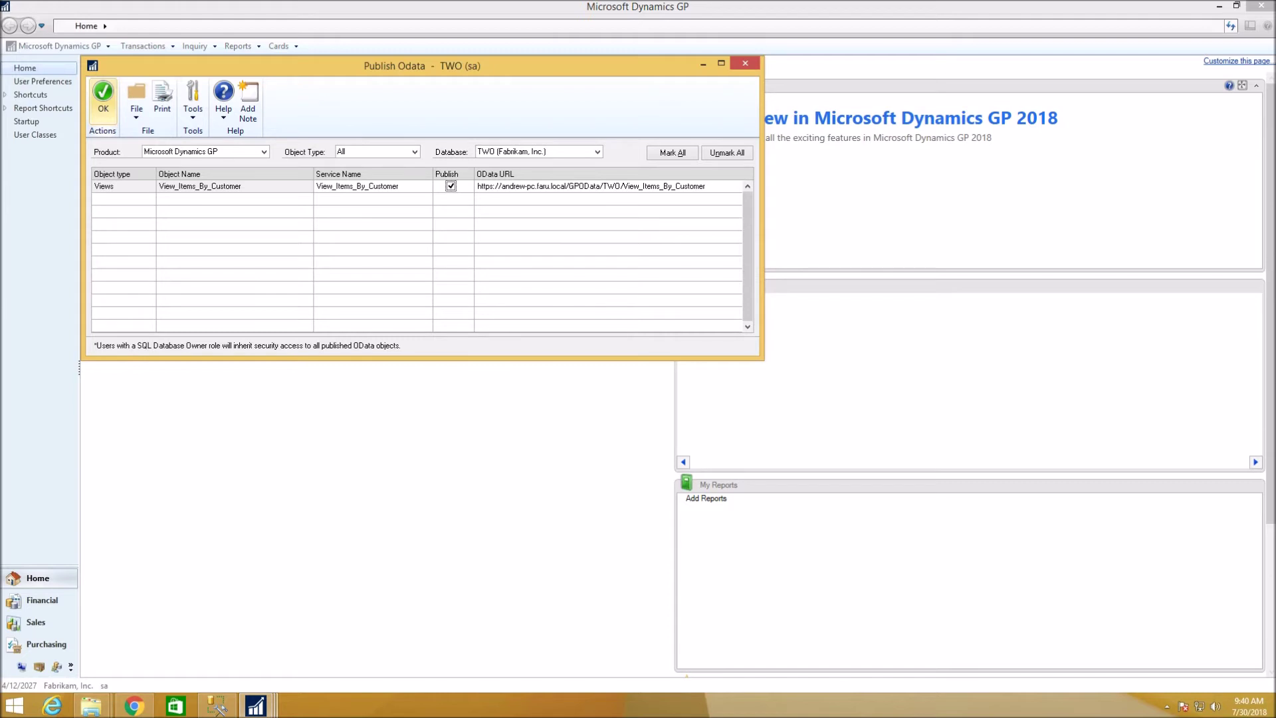
left_click(103, 98)
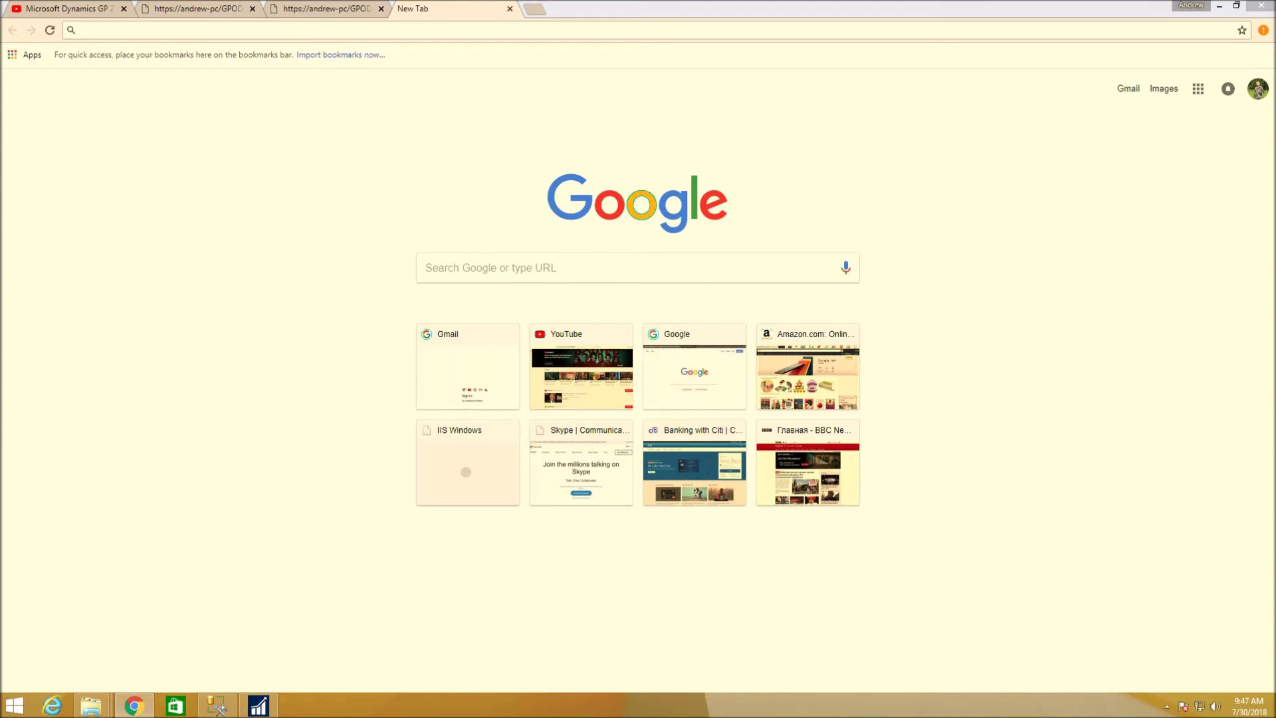
Glance at the browser's new tab, then head back into Dynamics GP's Tools > Setup > System menu.
left_click(81, 30)
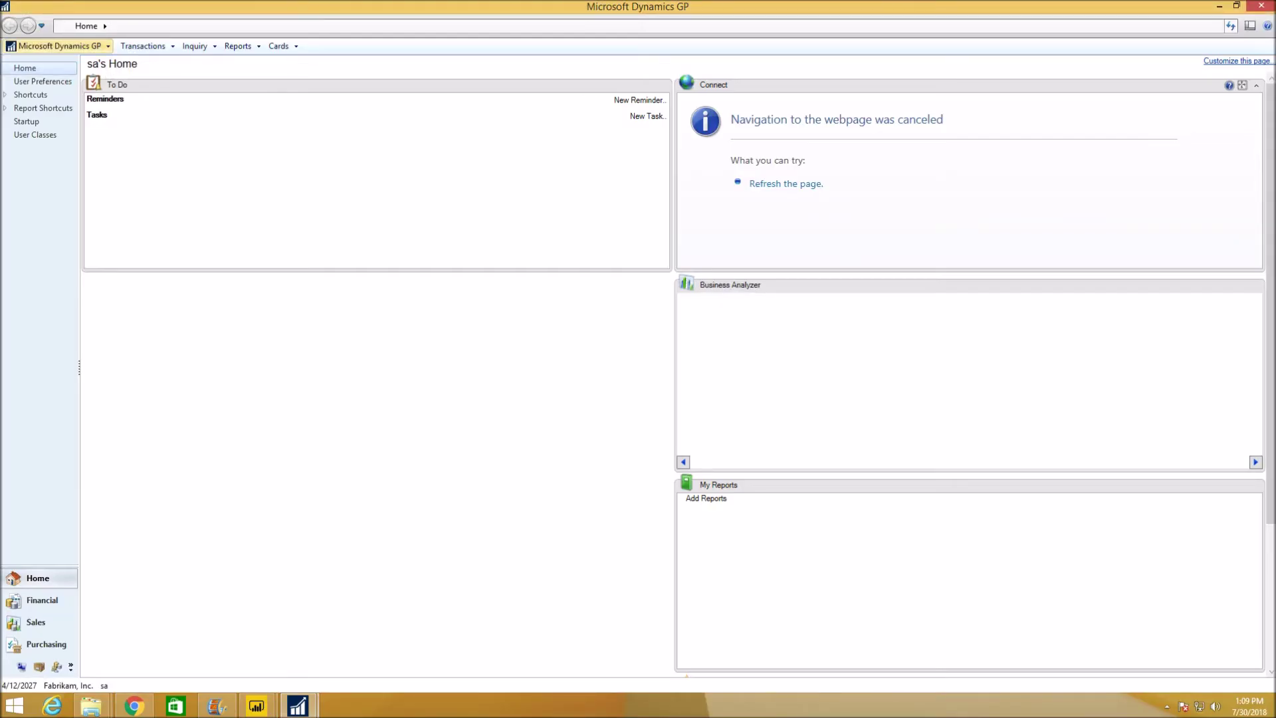
left_click(57, 46)
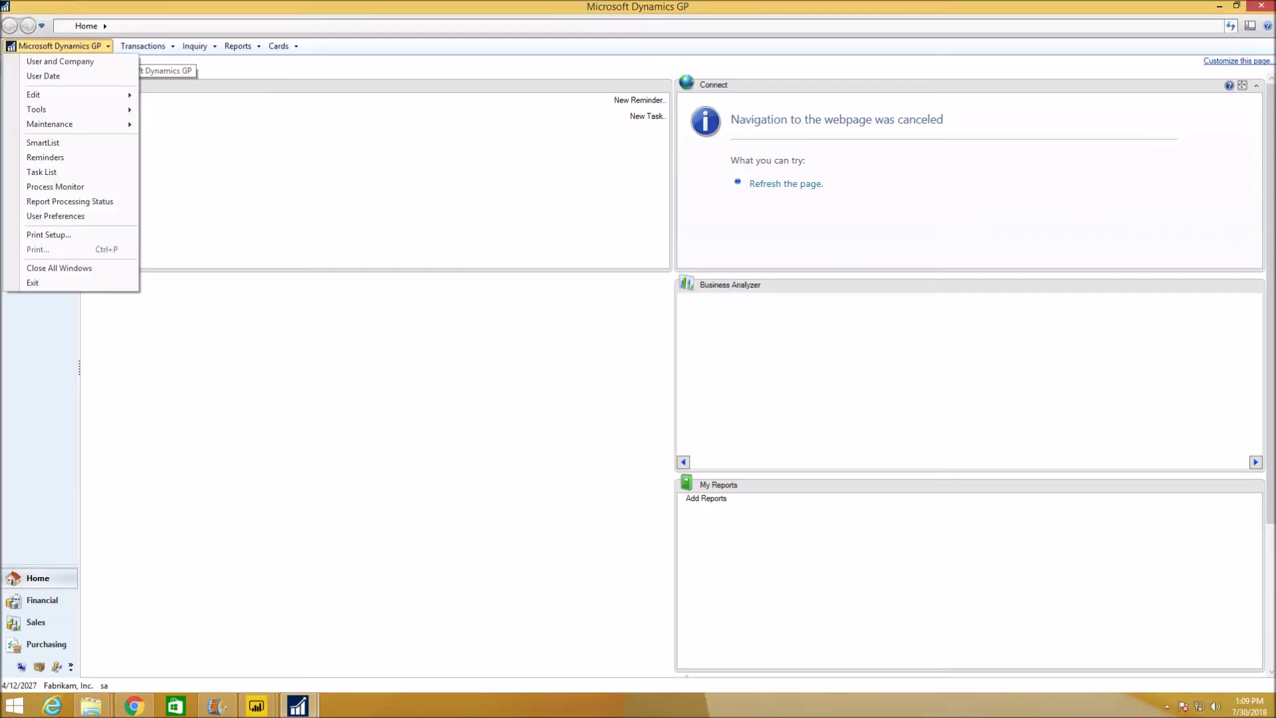
mouse_move(73, 110)
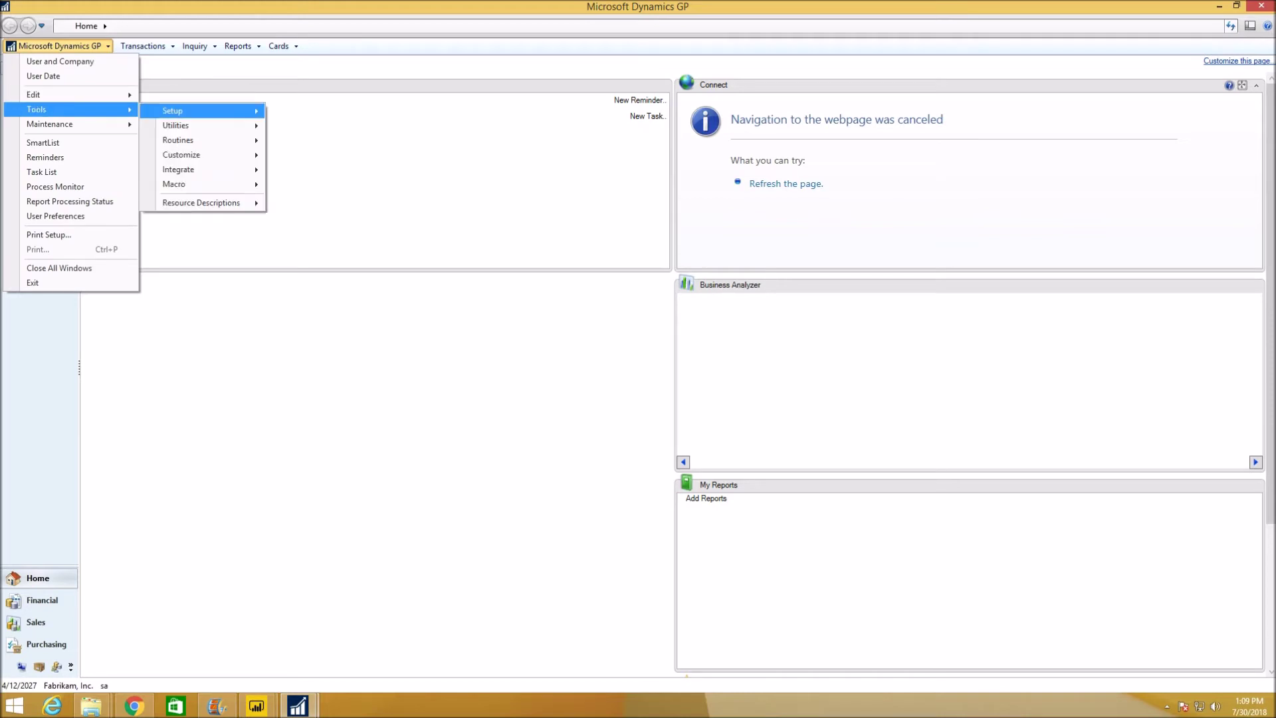
mouse_move(174, 111)
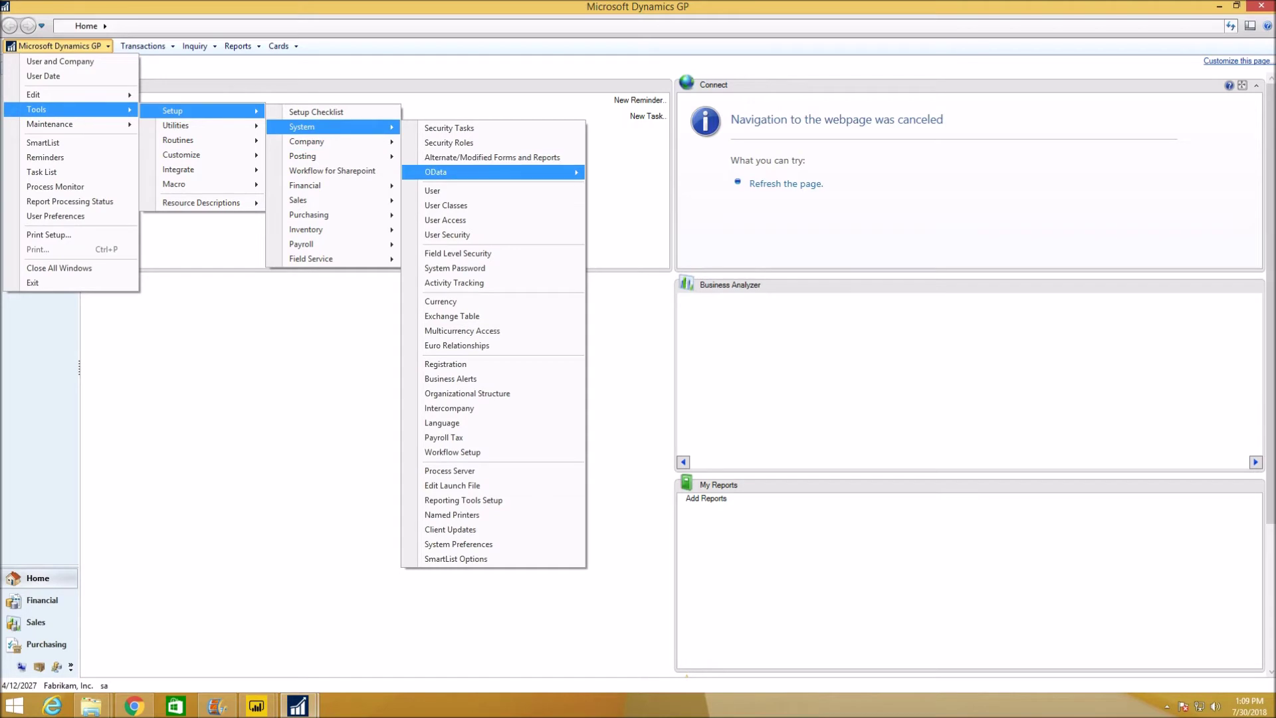
mouse_move(452, 172)
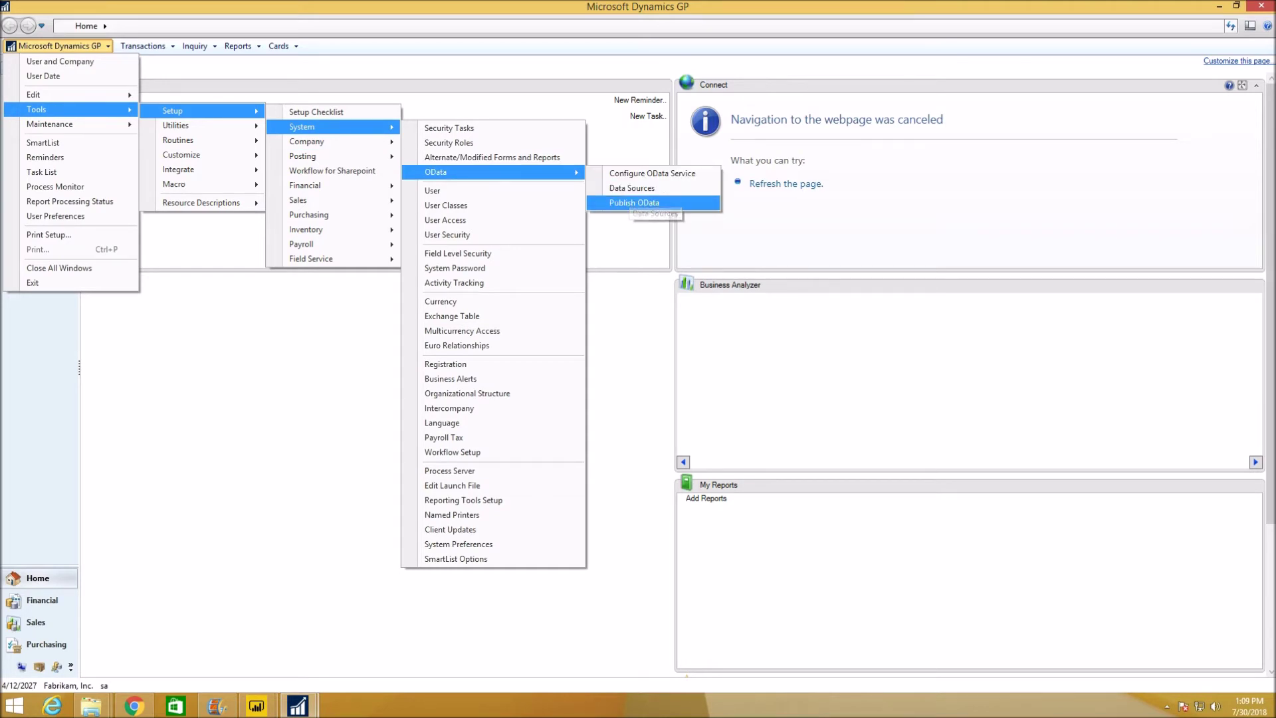
Reopen Publish OData and select the OData URL in the View_Items_By_Customer row.
left_click(634, 203)
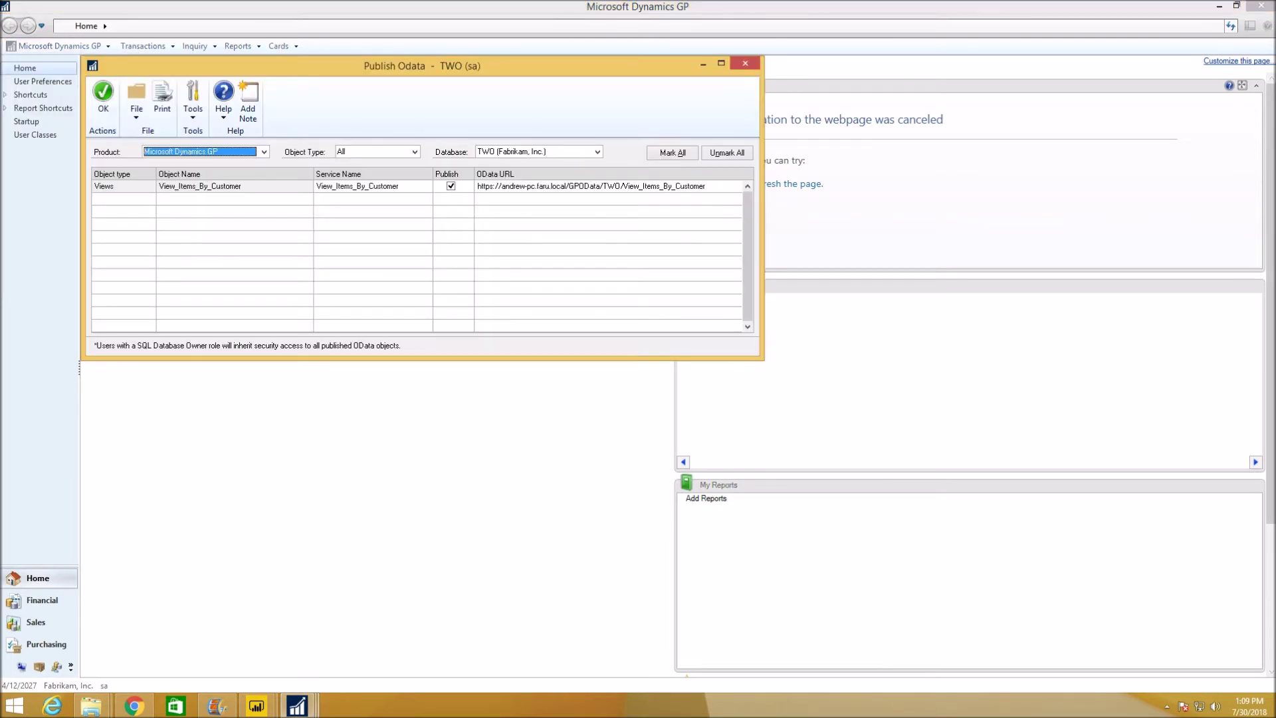
left_click(590, 186)
key("ctrl+c")
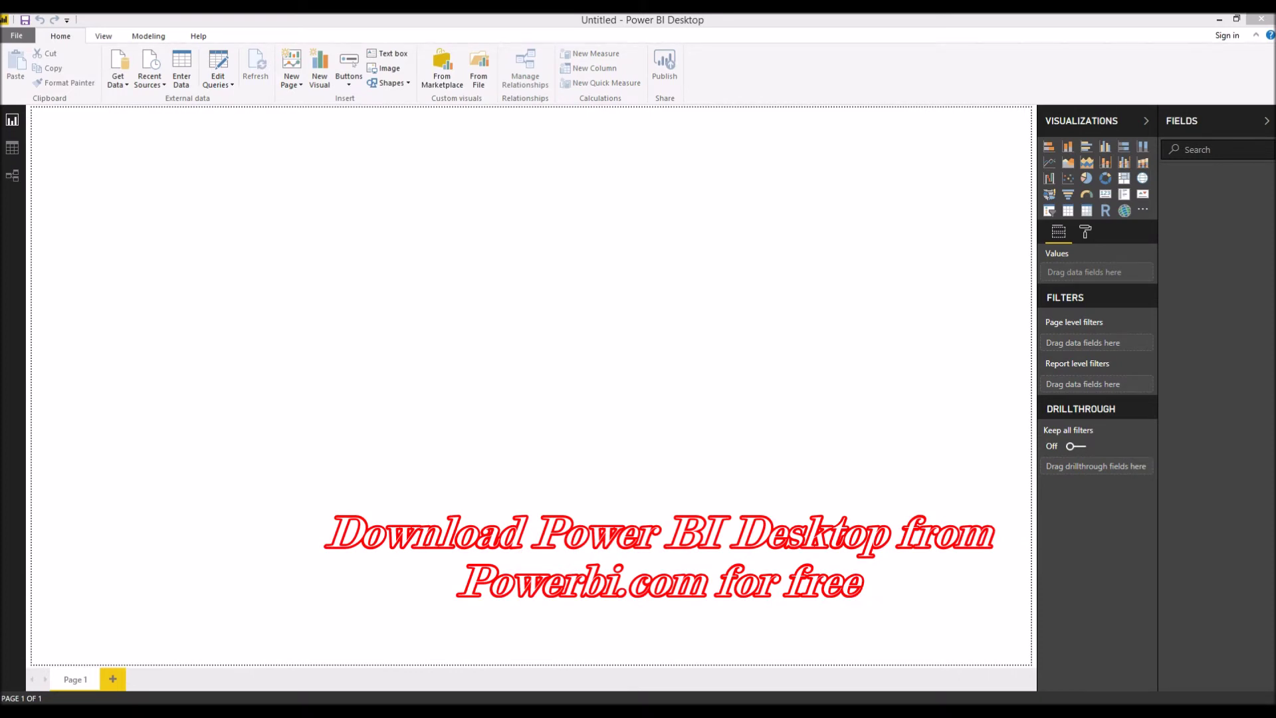
Bring Power BI Desktop forward and choose OData feed from the Get Data list.
left_click(118, 80)
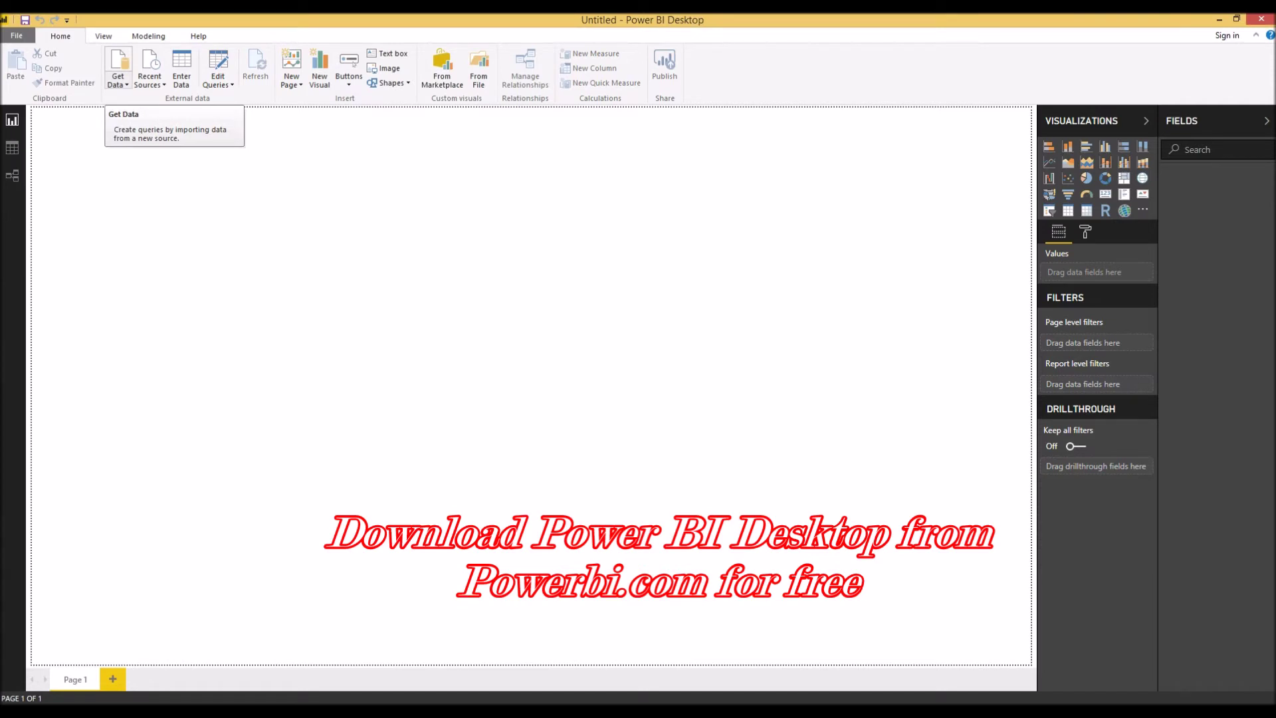
left_click(118, 83)
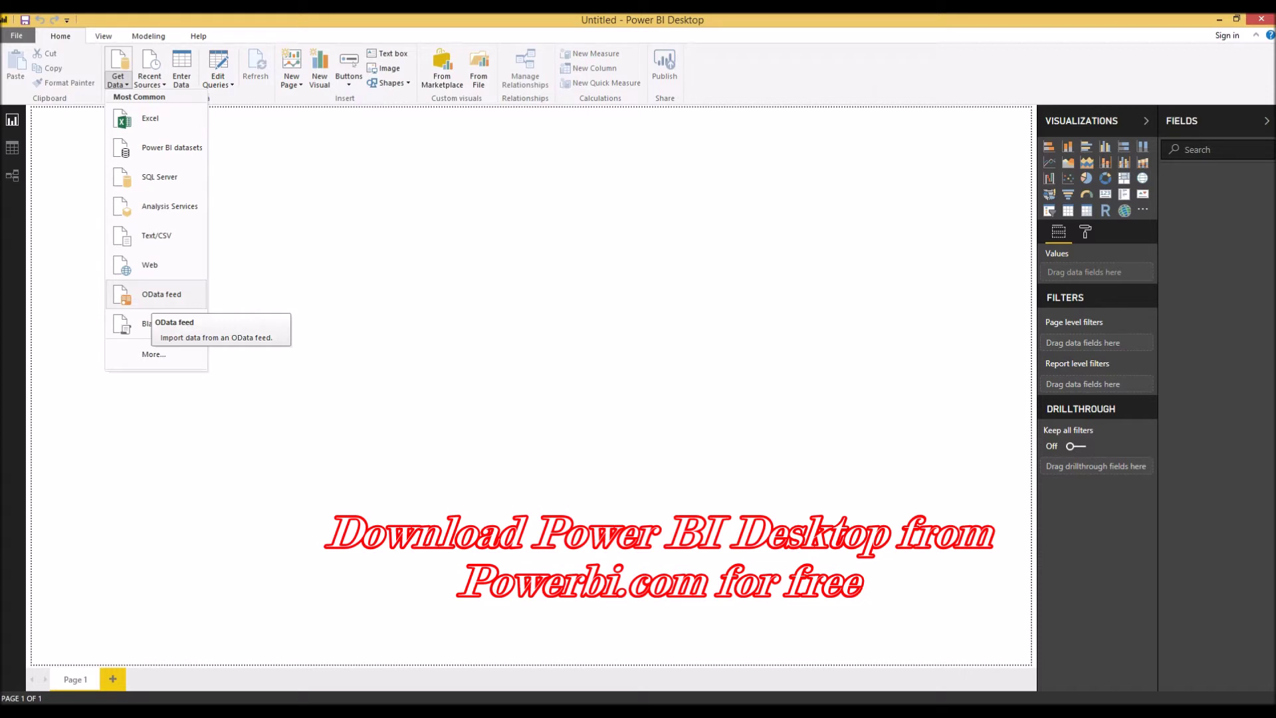
left_click(160, 293)
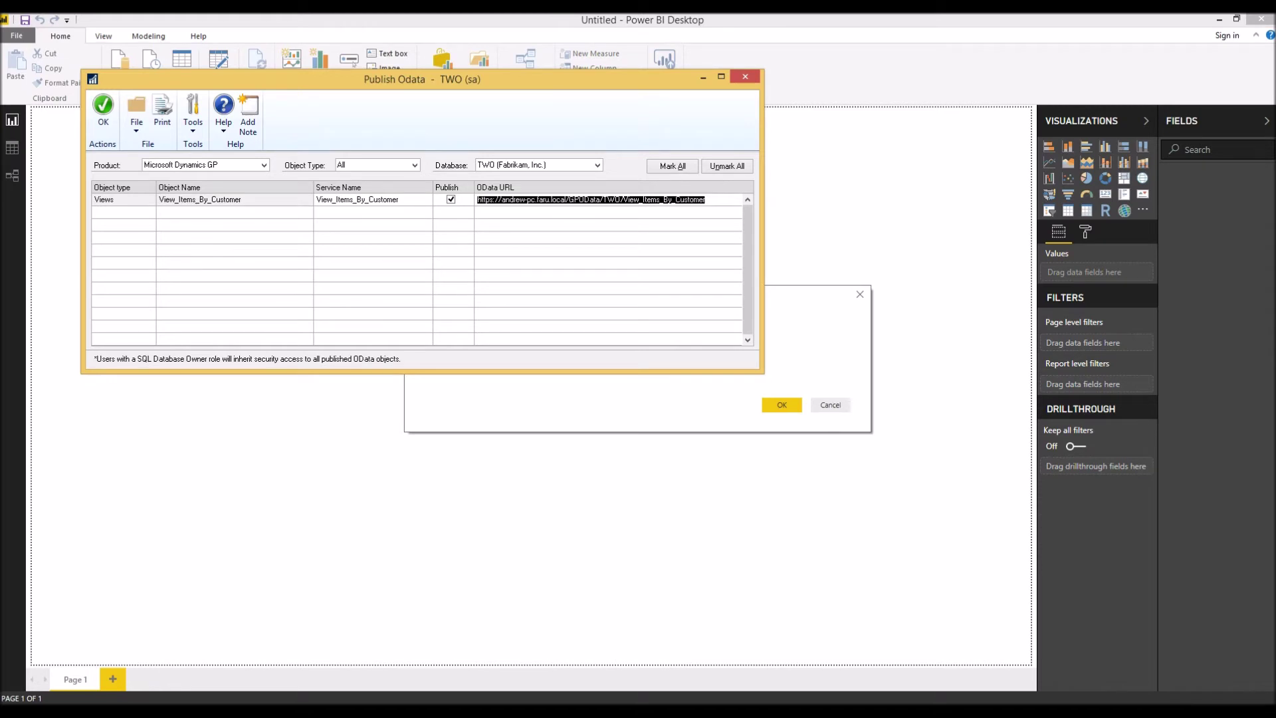
Paste the View_Items_By_Customer OData URL into the feed dialog and load the preview as Query1.
key("alt+Tab")
key("ctrl+v")
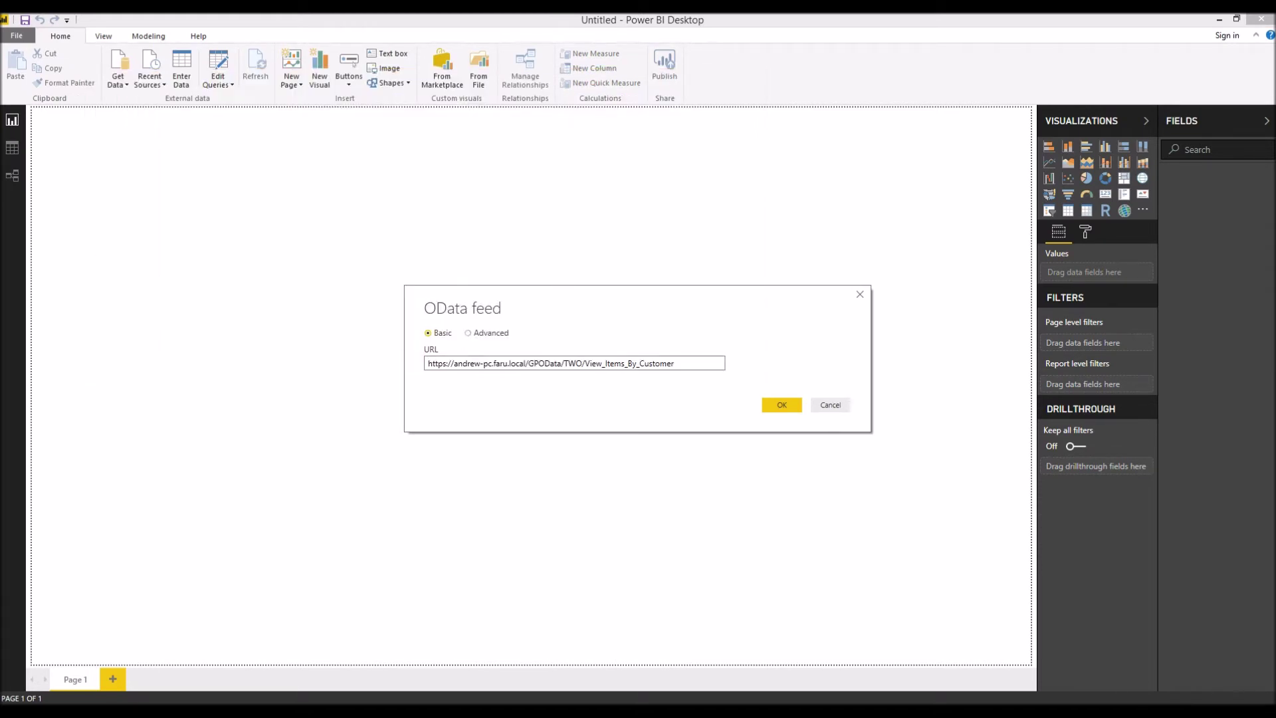
key("Return")
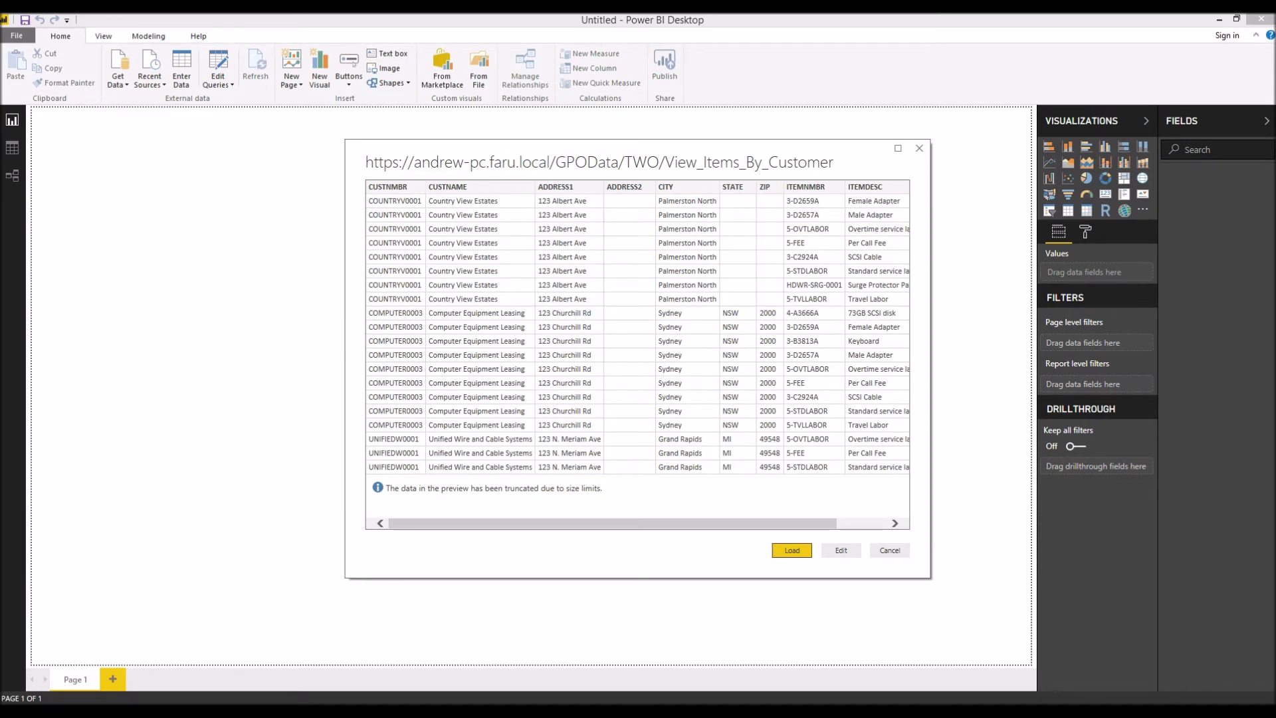
key("Return")
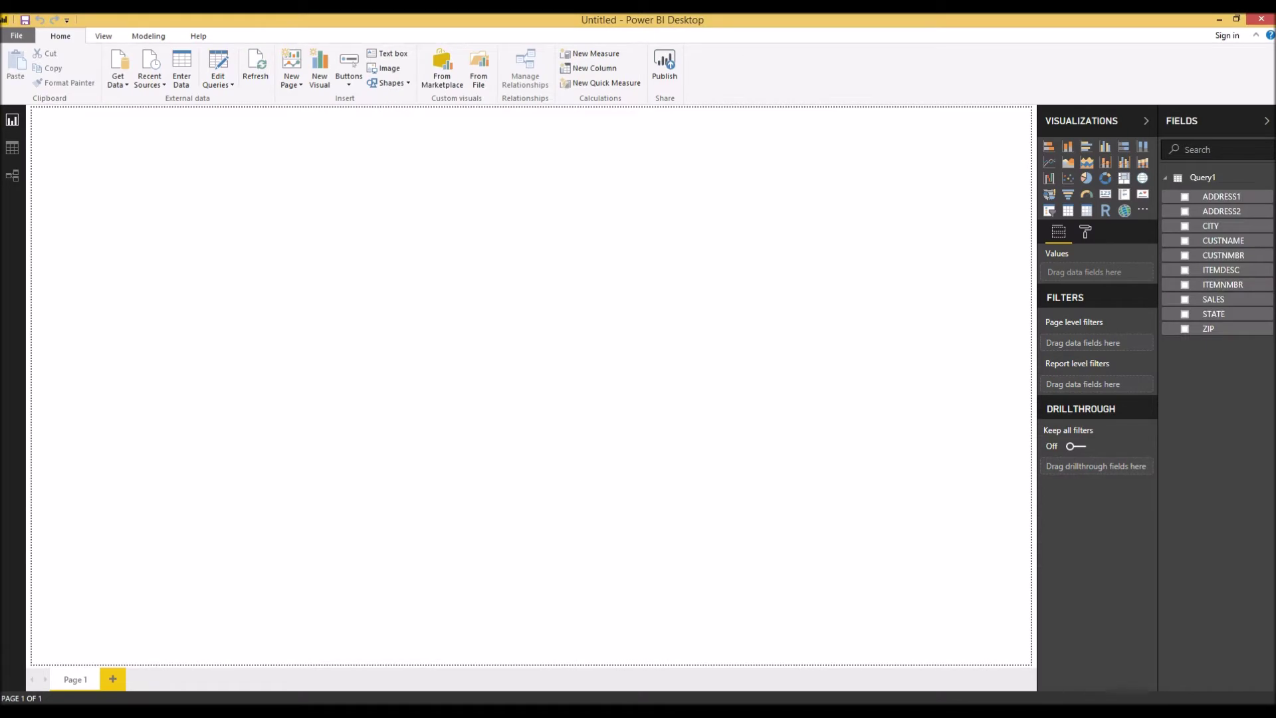
Open Data source settings and edit permissions for the View_Items_By_Customer feed.
left_click(17, 36)
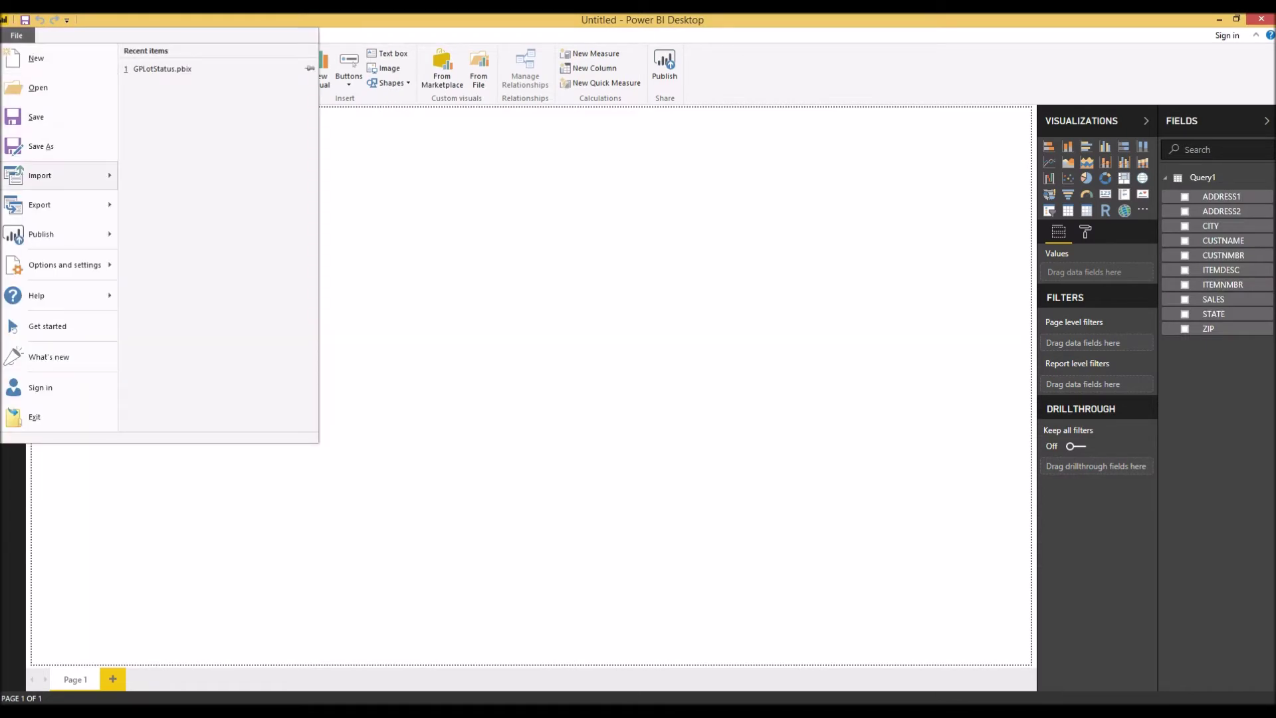
left_click(17, 35)
left_click(16, 35)
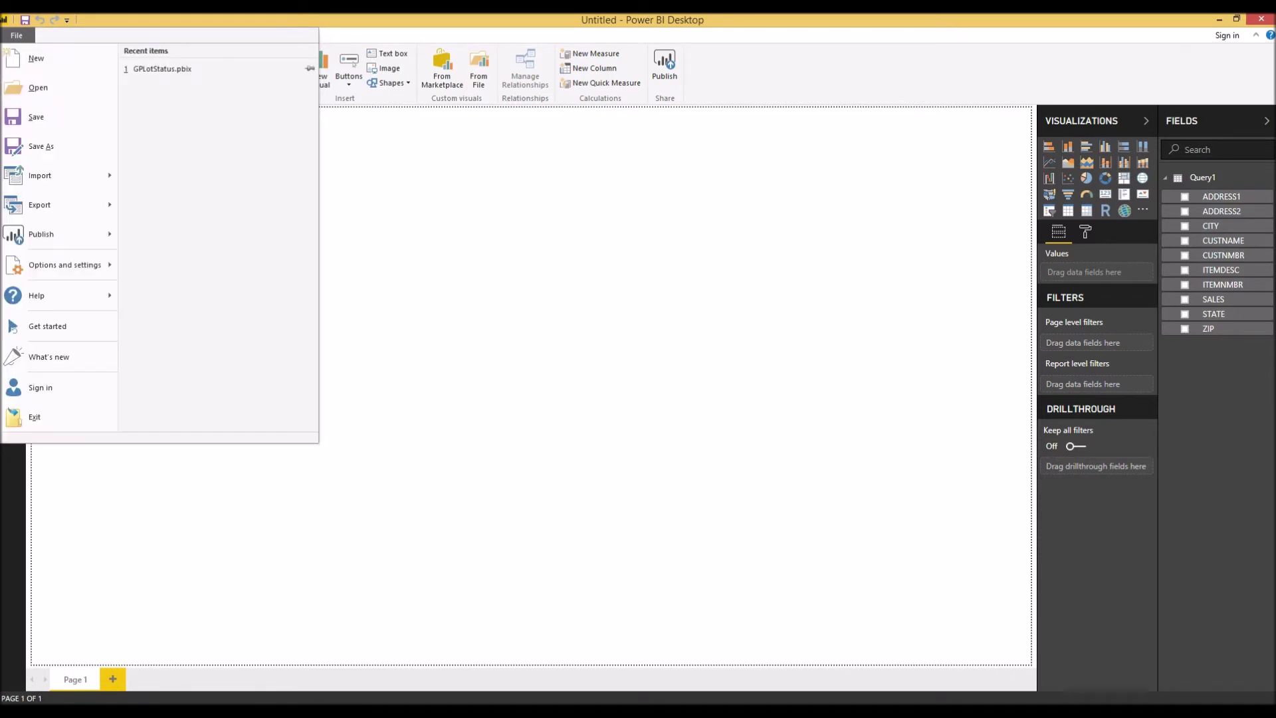
mouse_move(64, 264)
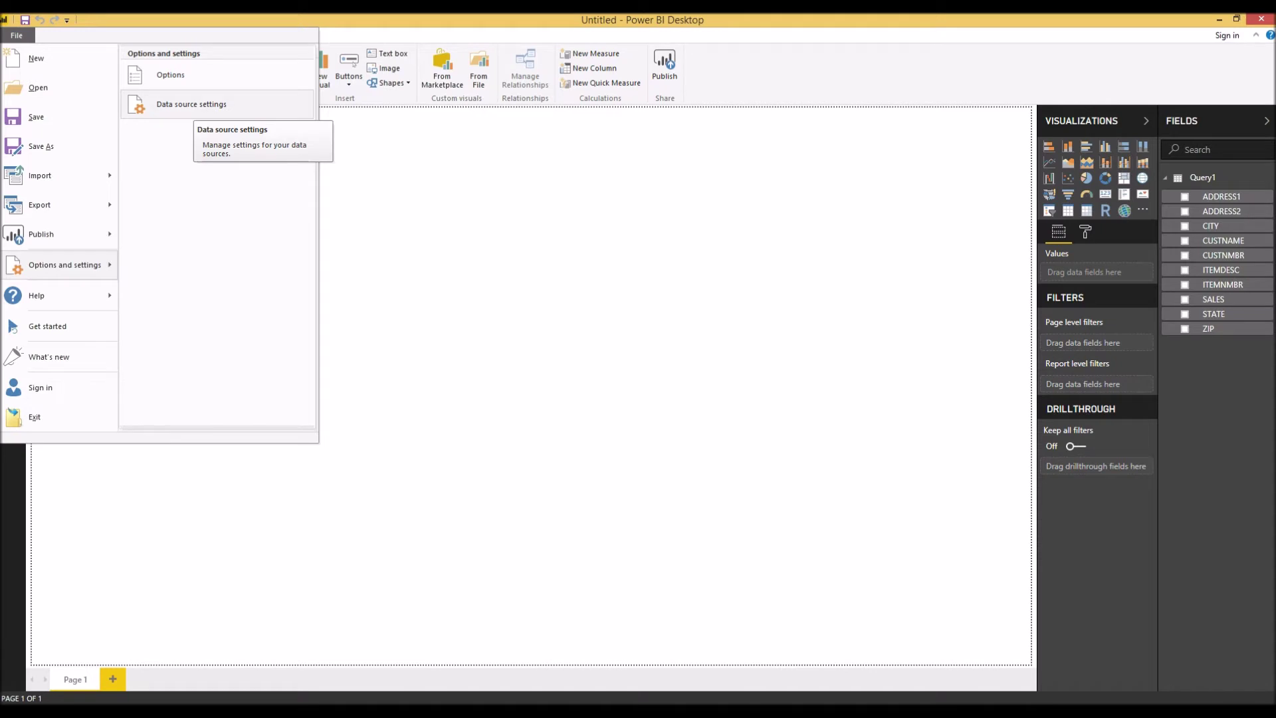
left_click(191, 104)
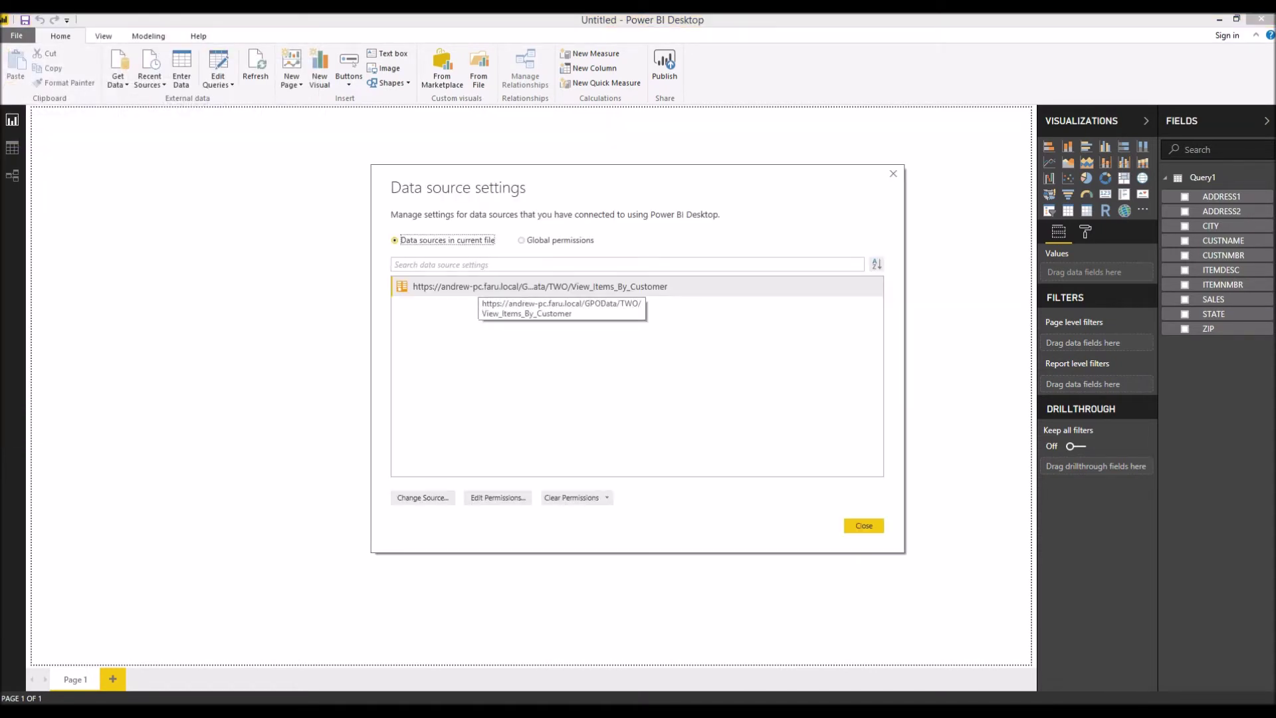
left_click(480, 287)
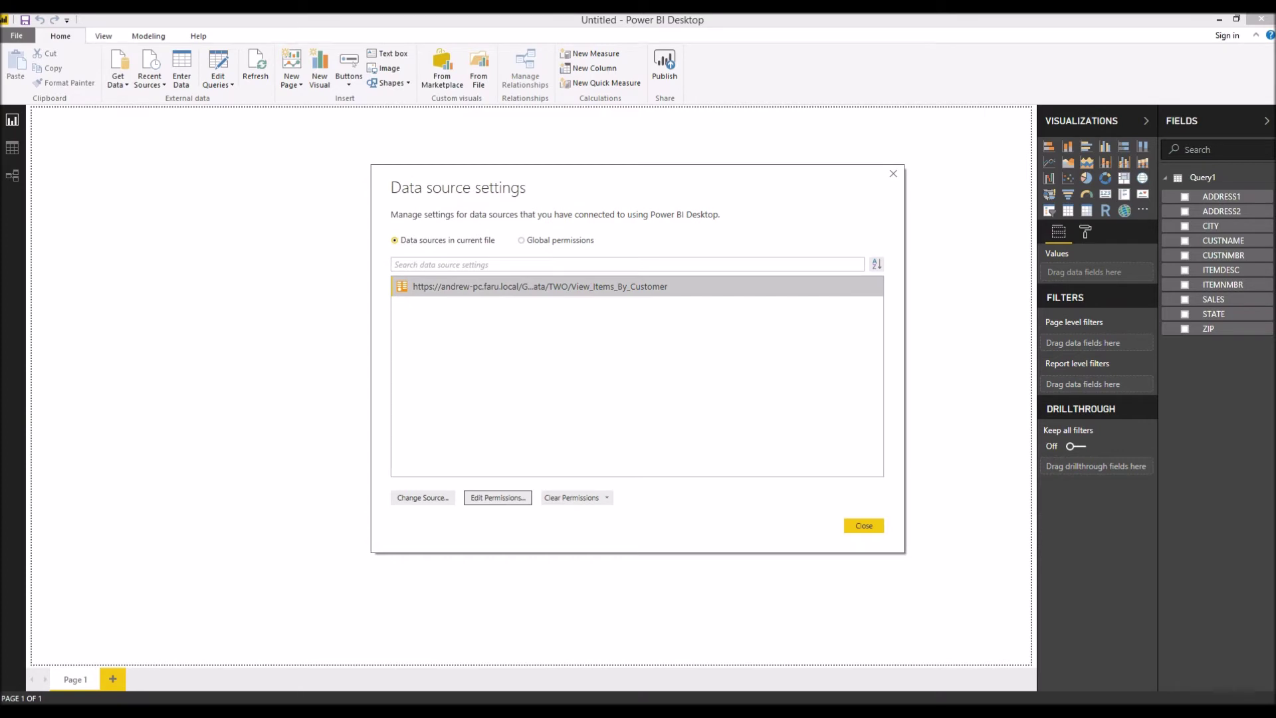
left_click(498, 498)
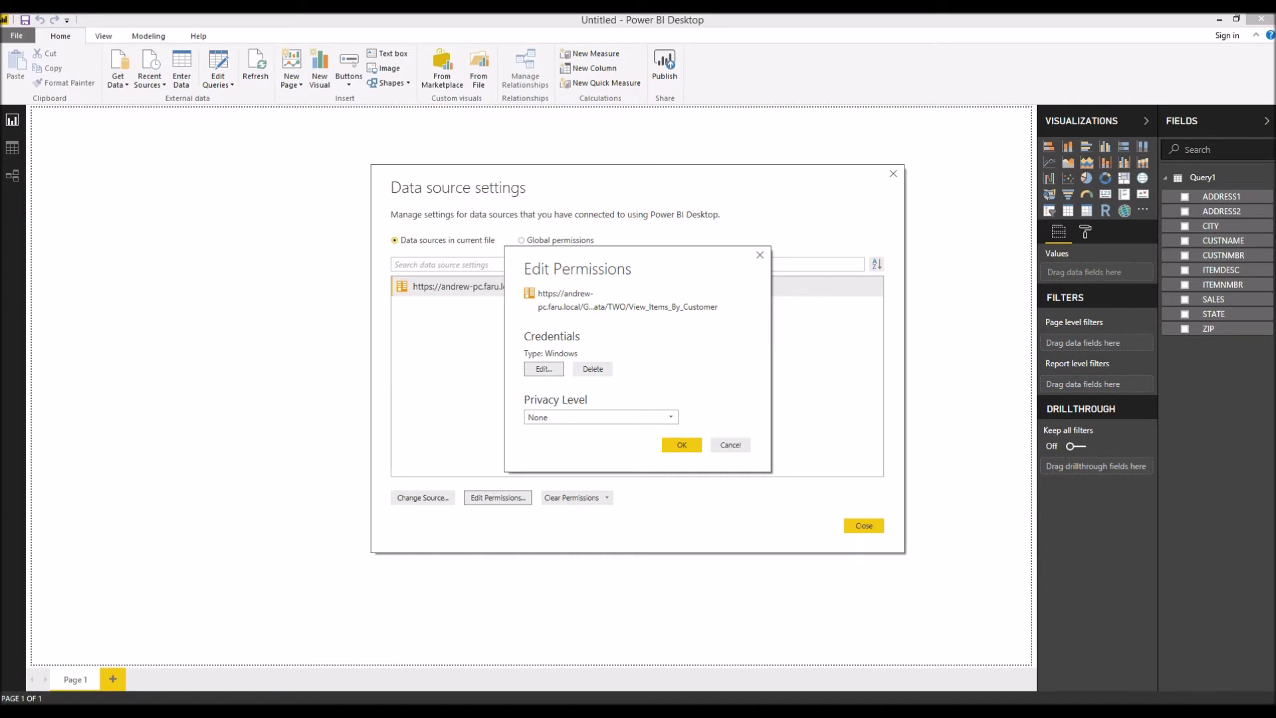
Switch the feed's credentials to alternate Windows credentials and enter the user name.
left_click(544, 369)
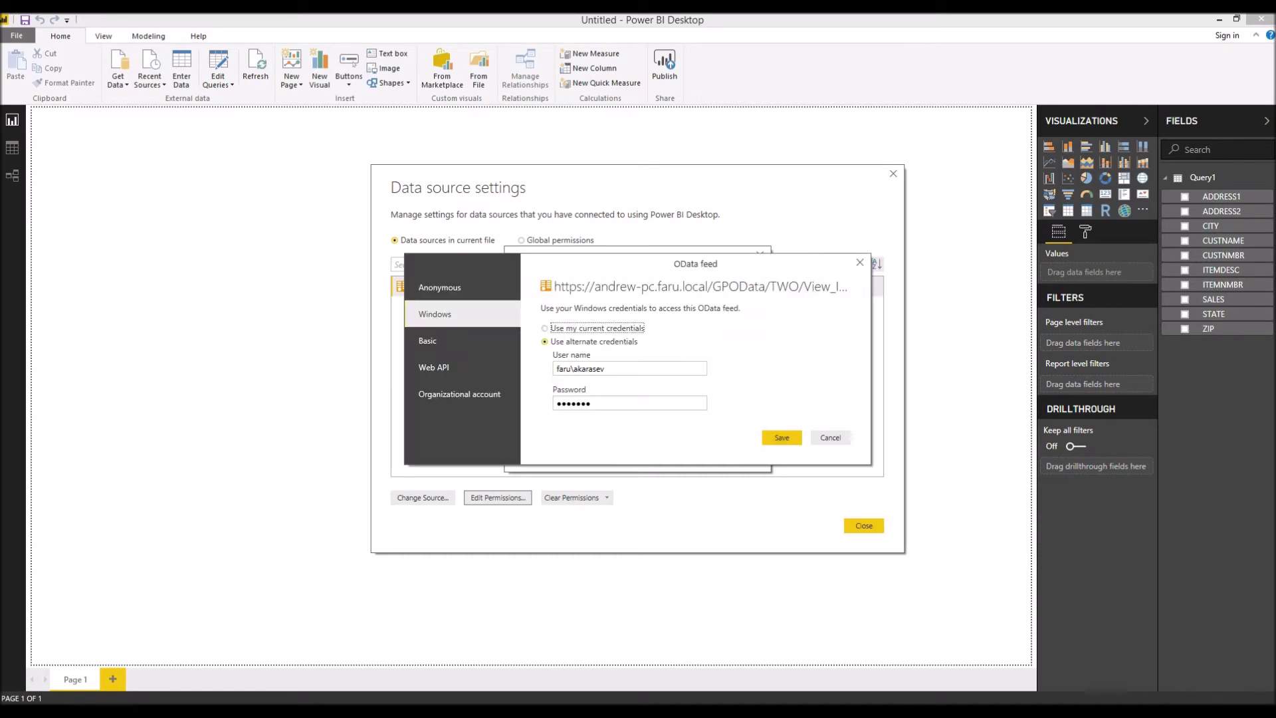
left_click(545, 328)
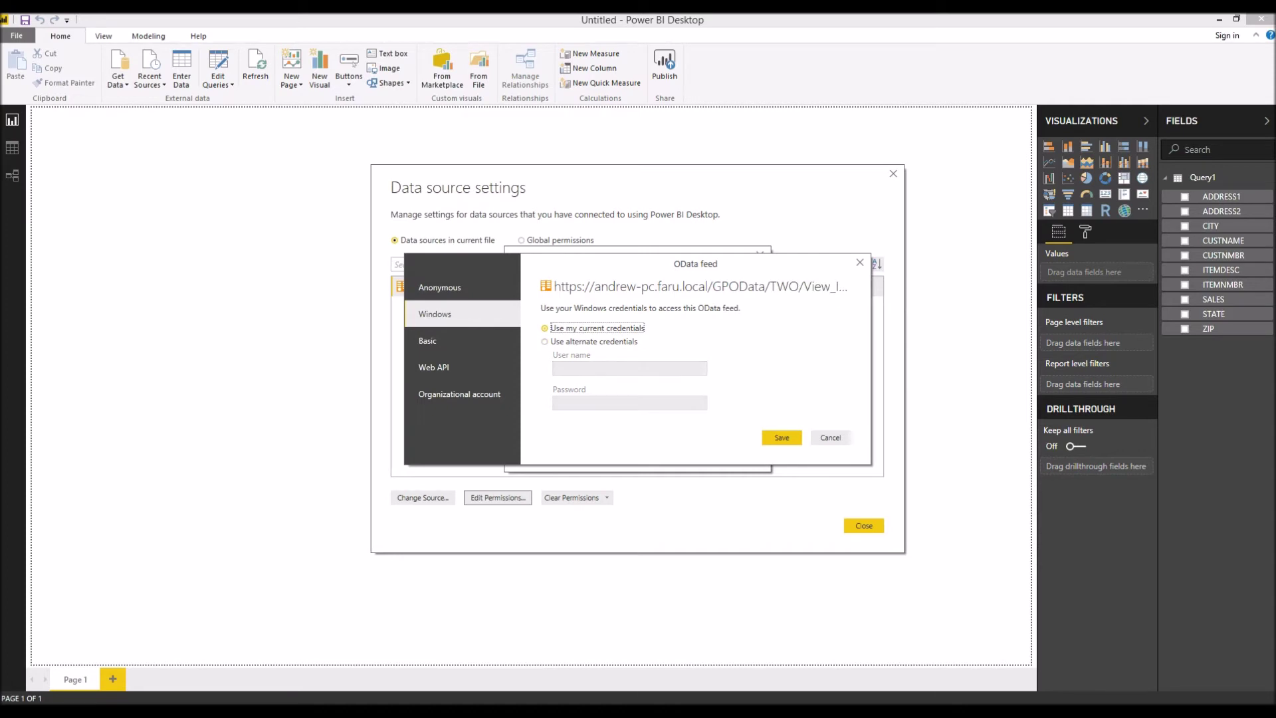
left_click(545, 341)
left_click(598, 368)
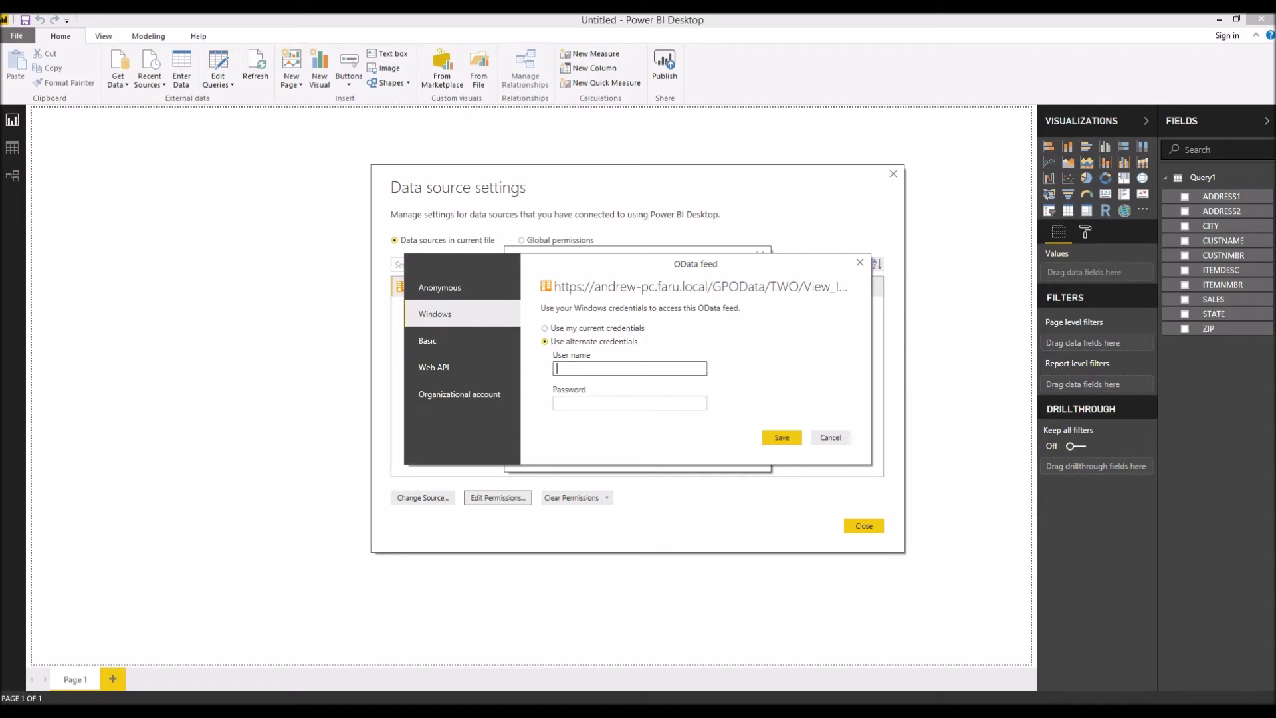
key("Tab")
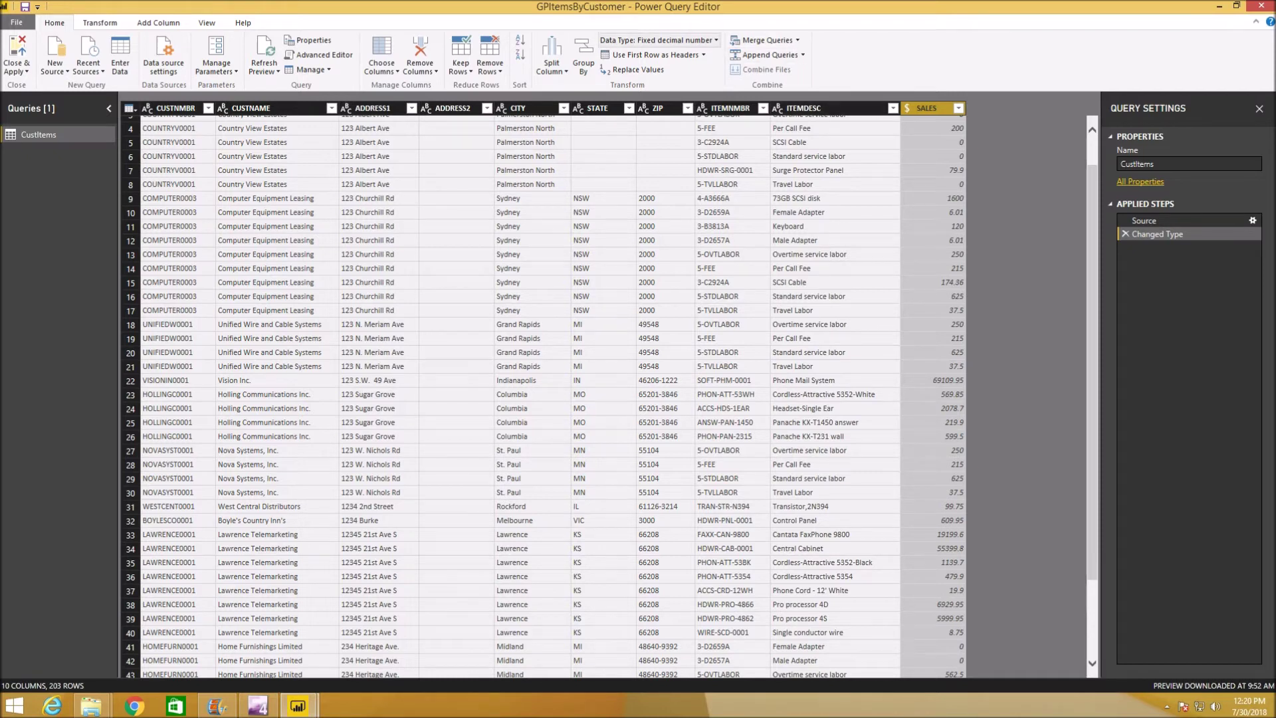
Check the SALES column's data type, leaving it as Fixed decimal number.
left_click(658, 40)
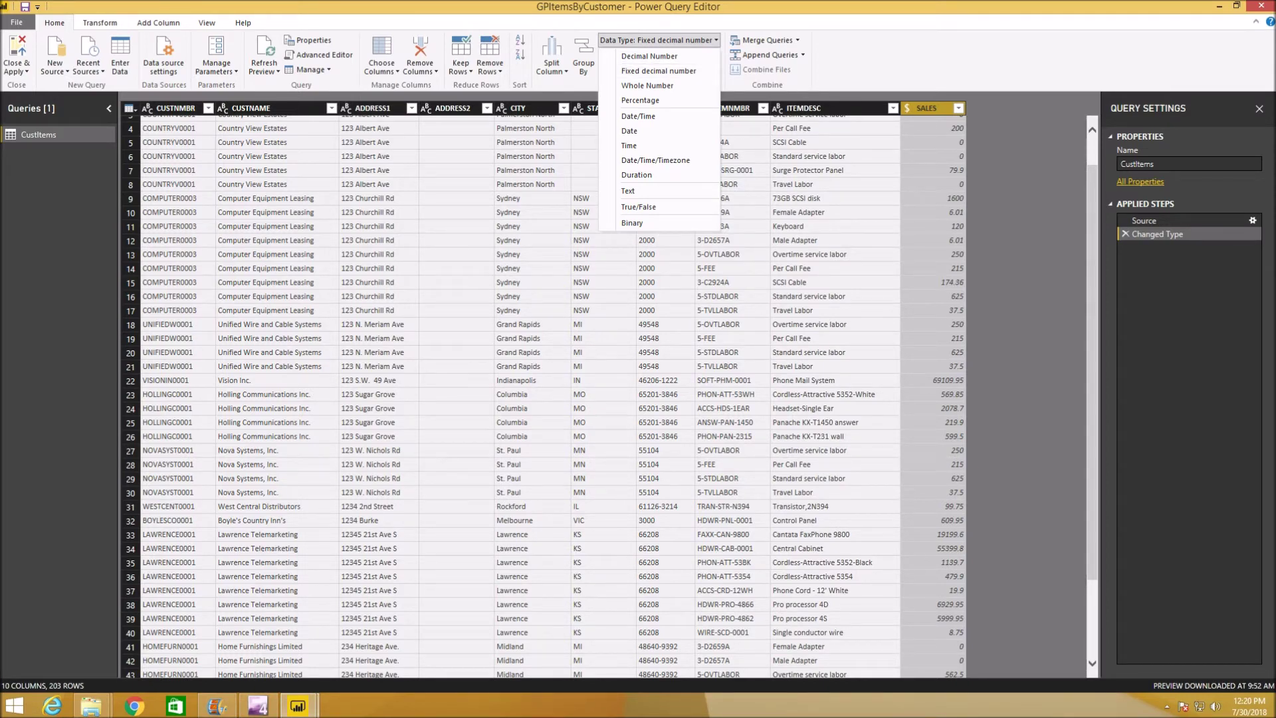
left_click(1170, 235)
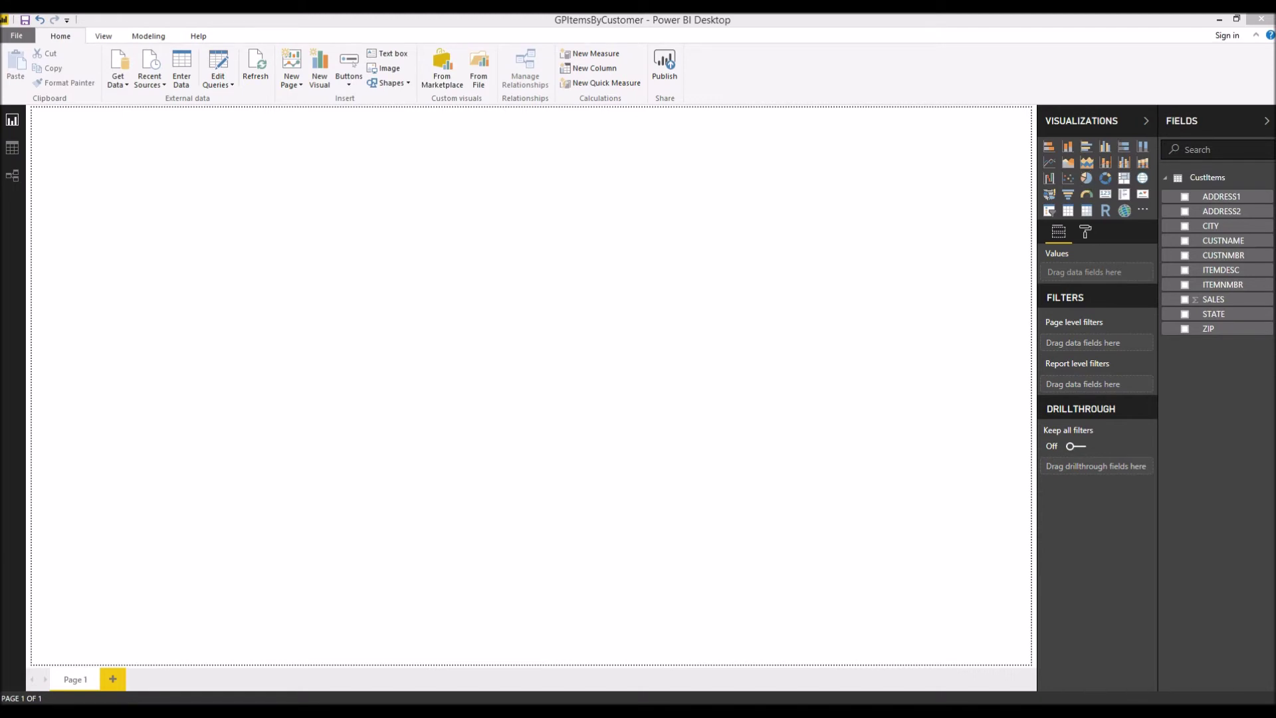
Add a full-page table with CUSTNMBR, CUSTNAME, ADDRESS1, ADDRESS2 and CITY columns.
left_click(1068, 211)
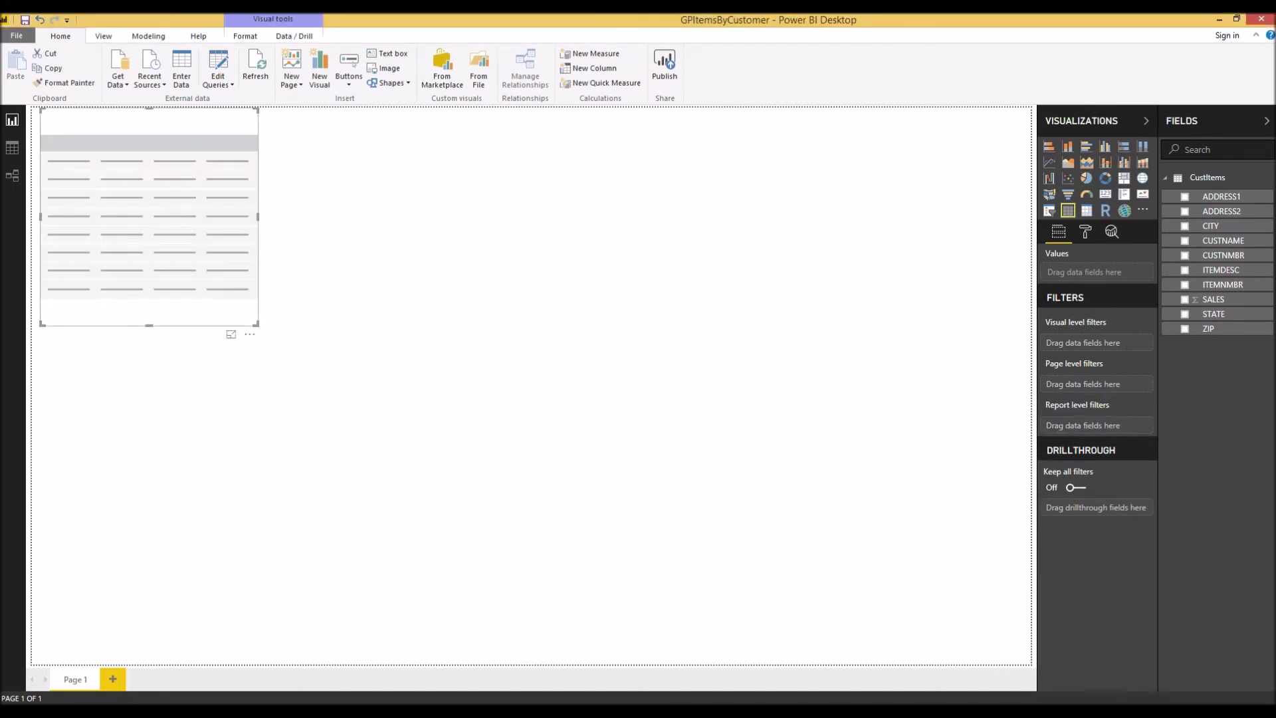
left_click_drag(256, 325, 1025, 661)
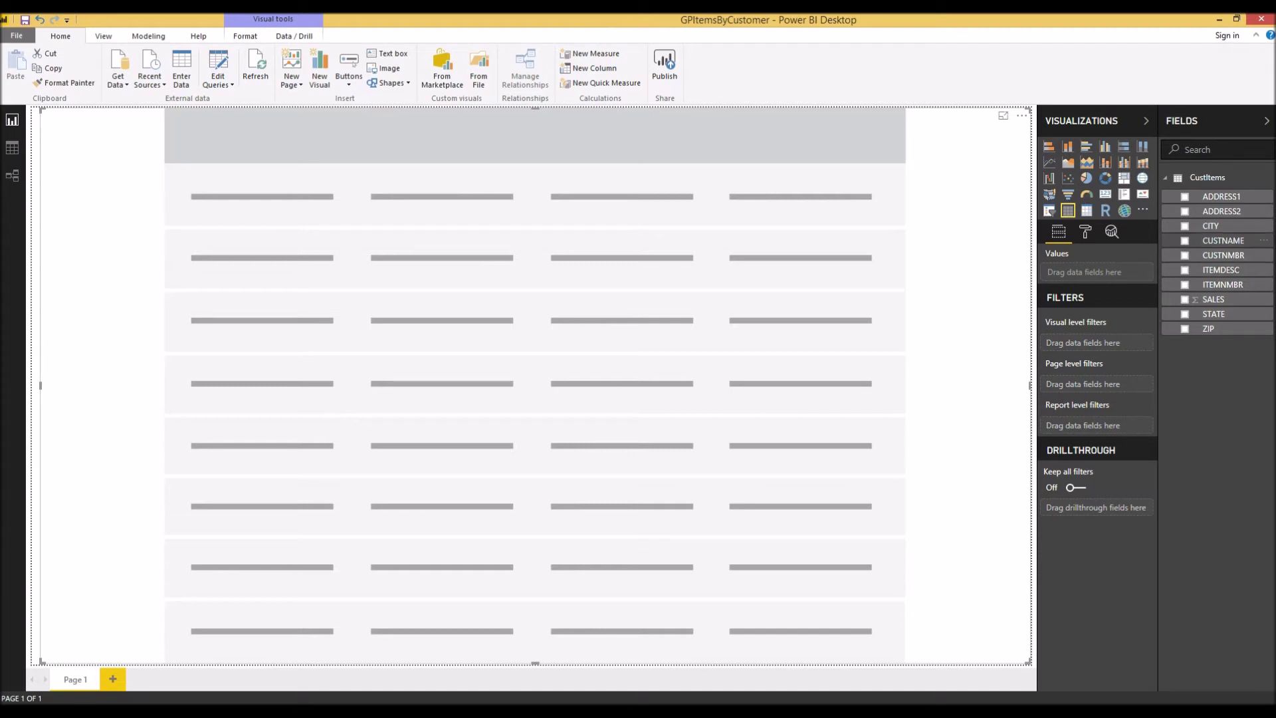
left_click(1184, 255)
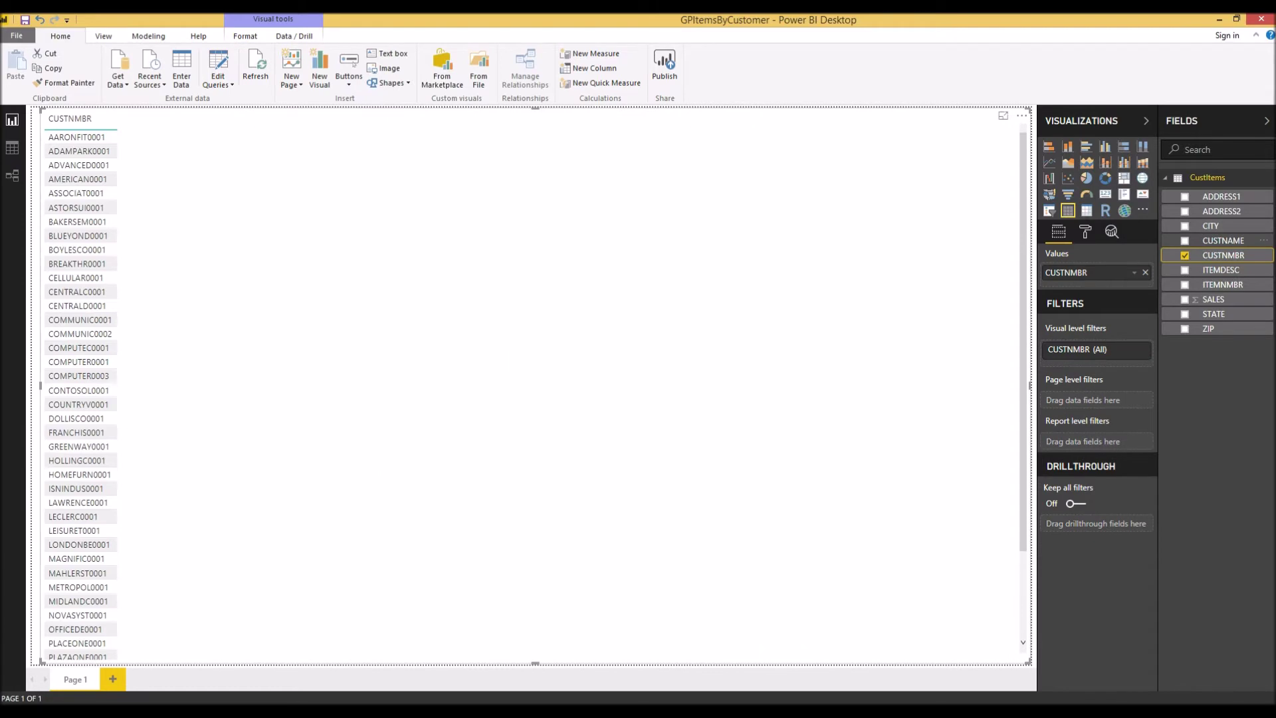
left_click(1185, 241)
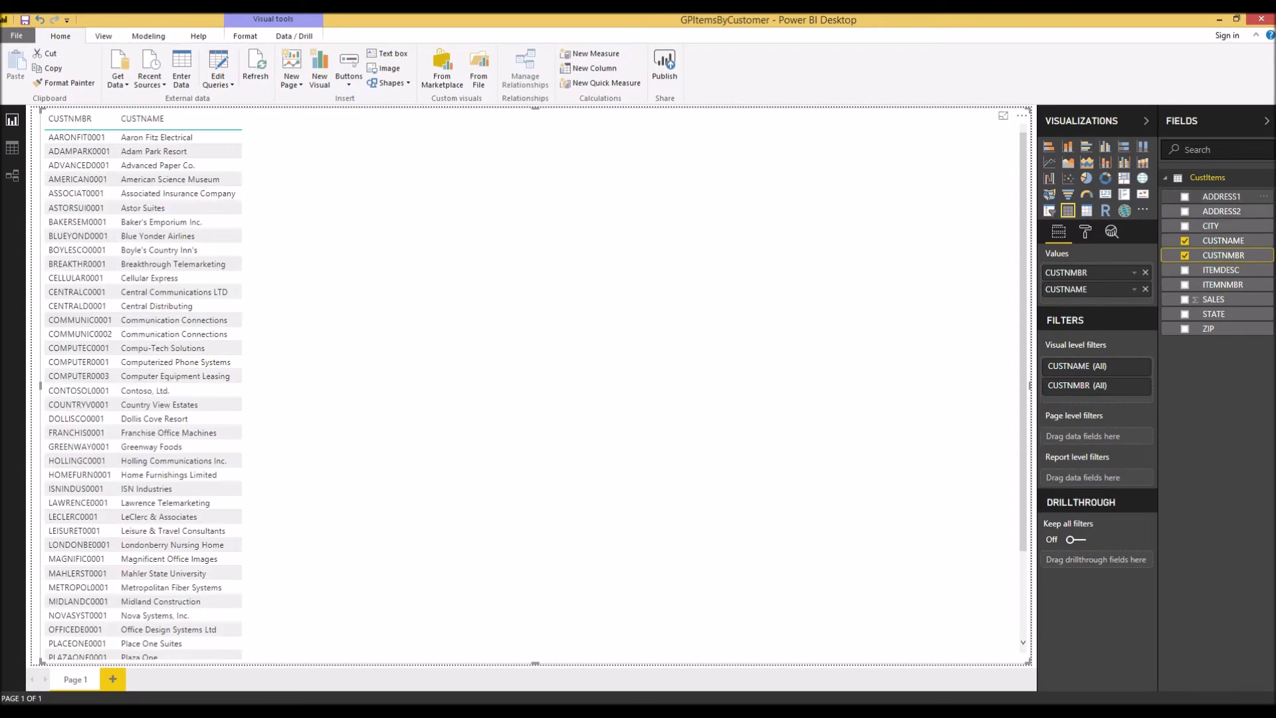
left_click(1185, 197)
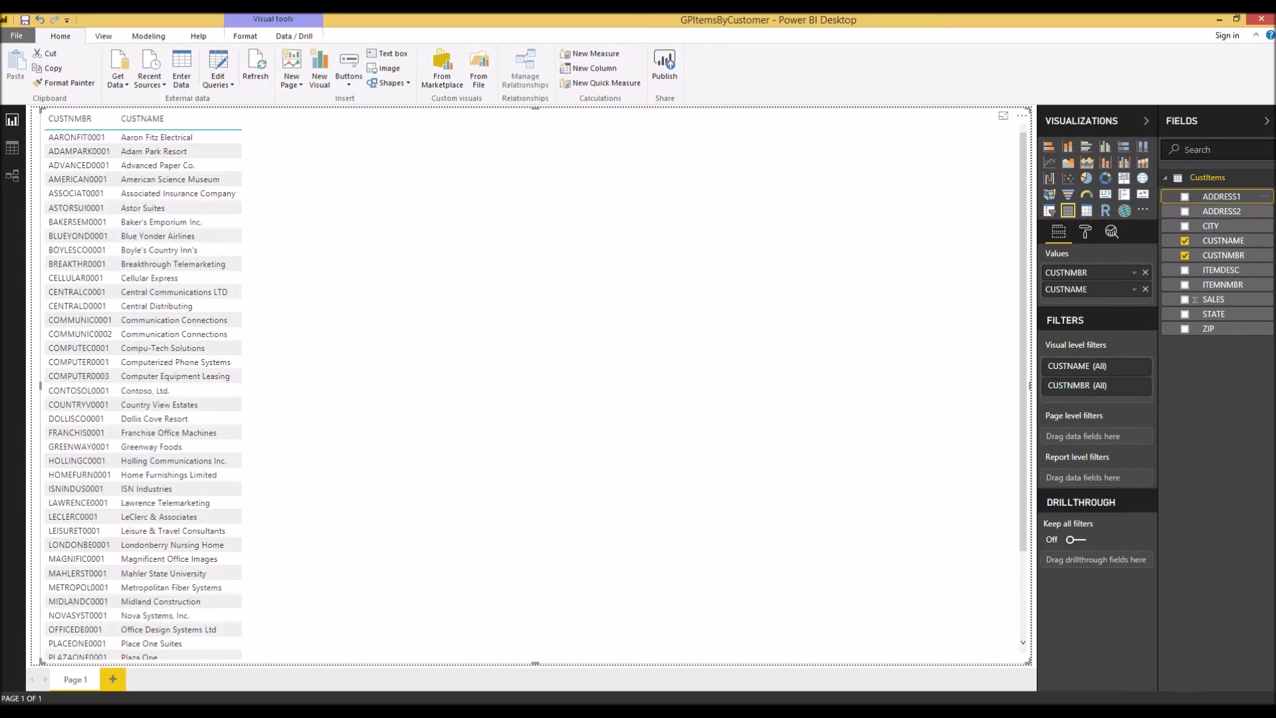
left_click(1184, 211)
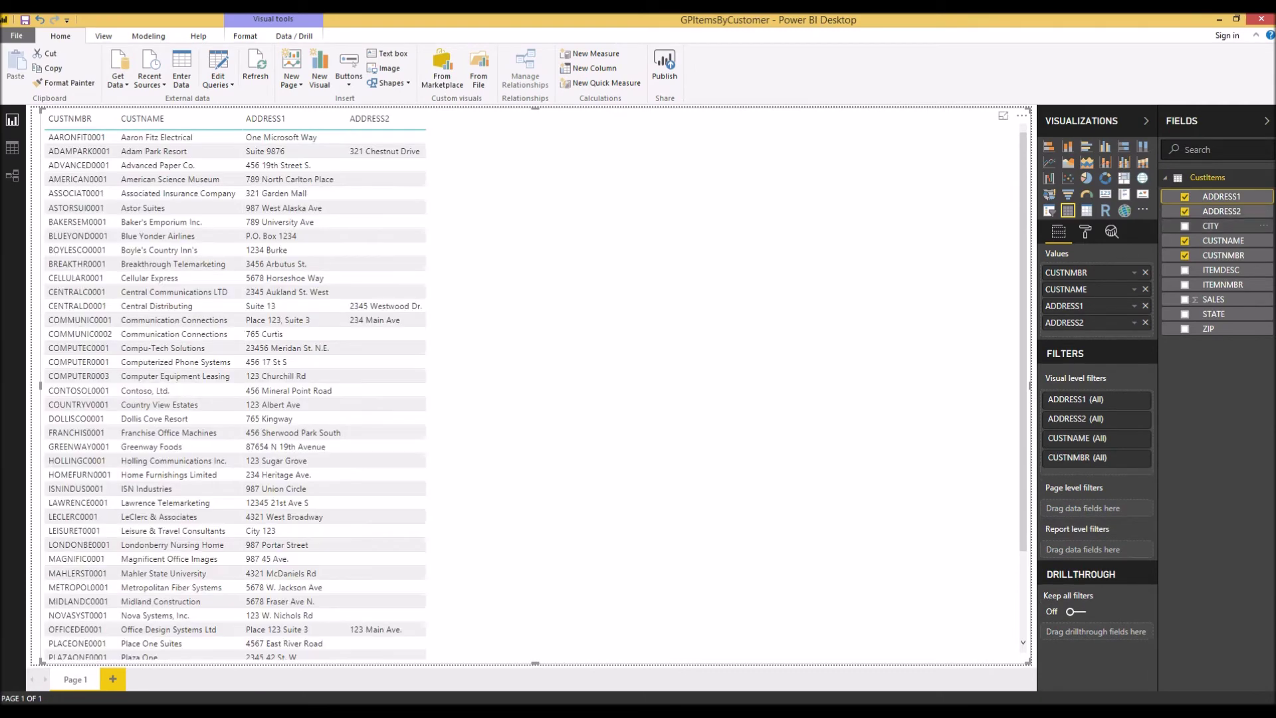
left_click(1185, 226)
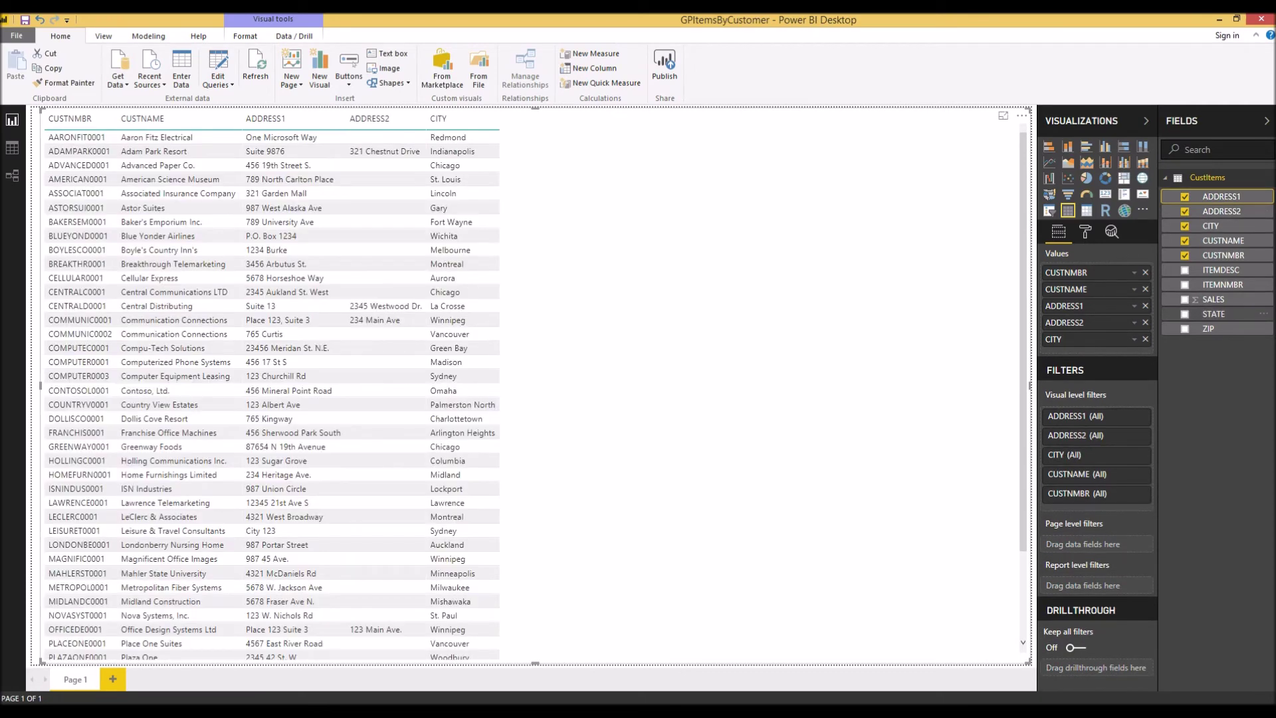
Add STATE, ZIP, ITEMNMBR, ITEMDESC and SALES columns to the table.
left_click(1185, 314)
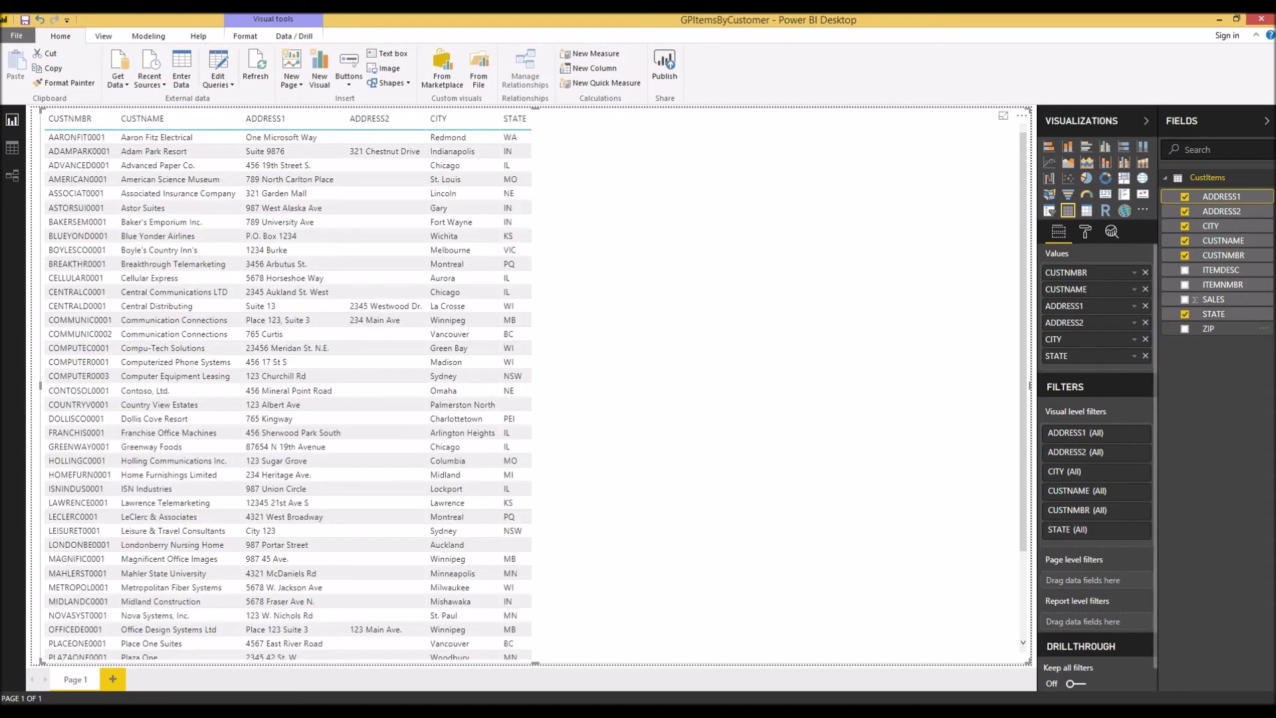
left_click(1185, 328)
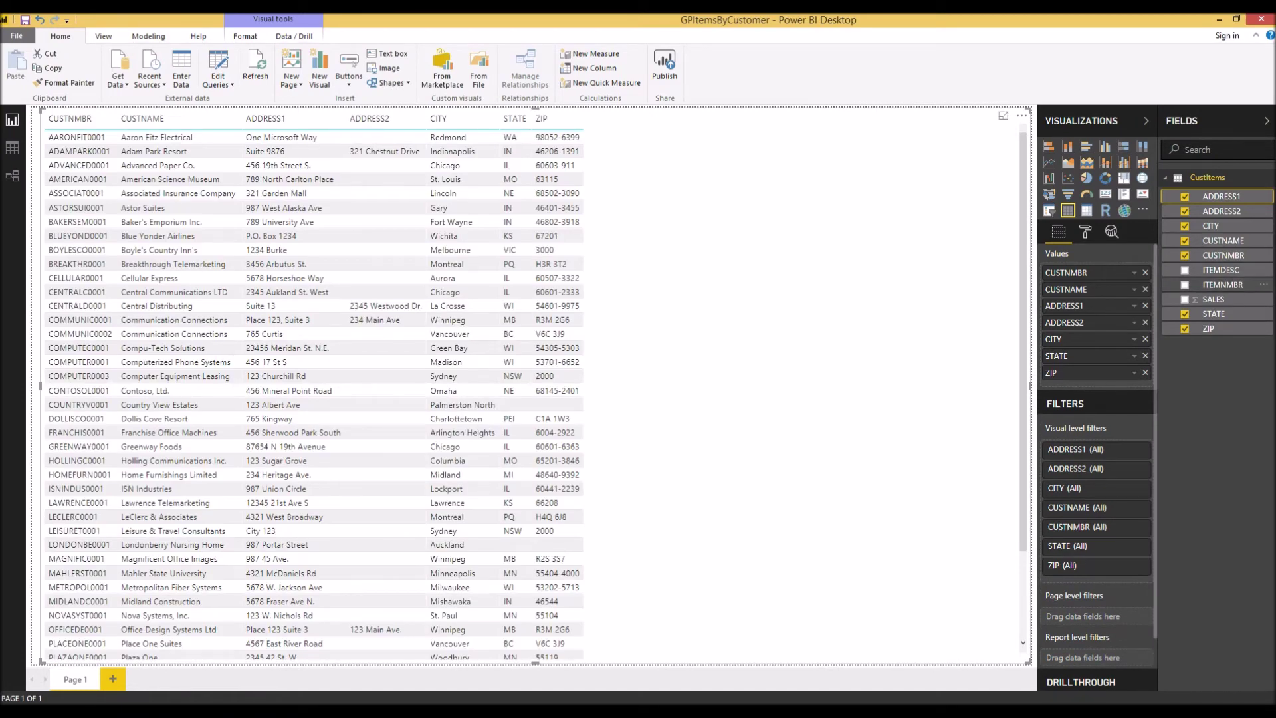
left_click(1185, 284)
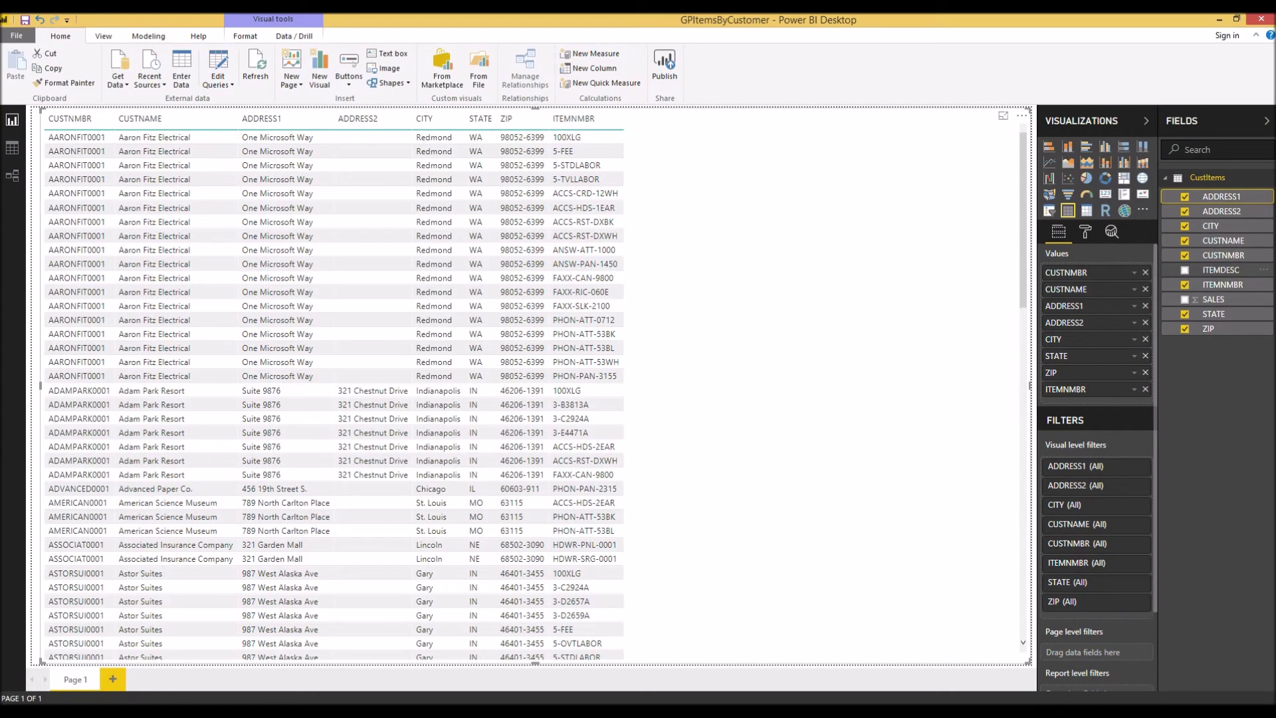
left_click(1185, 270)
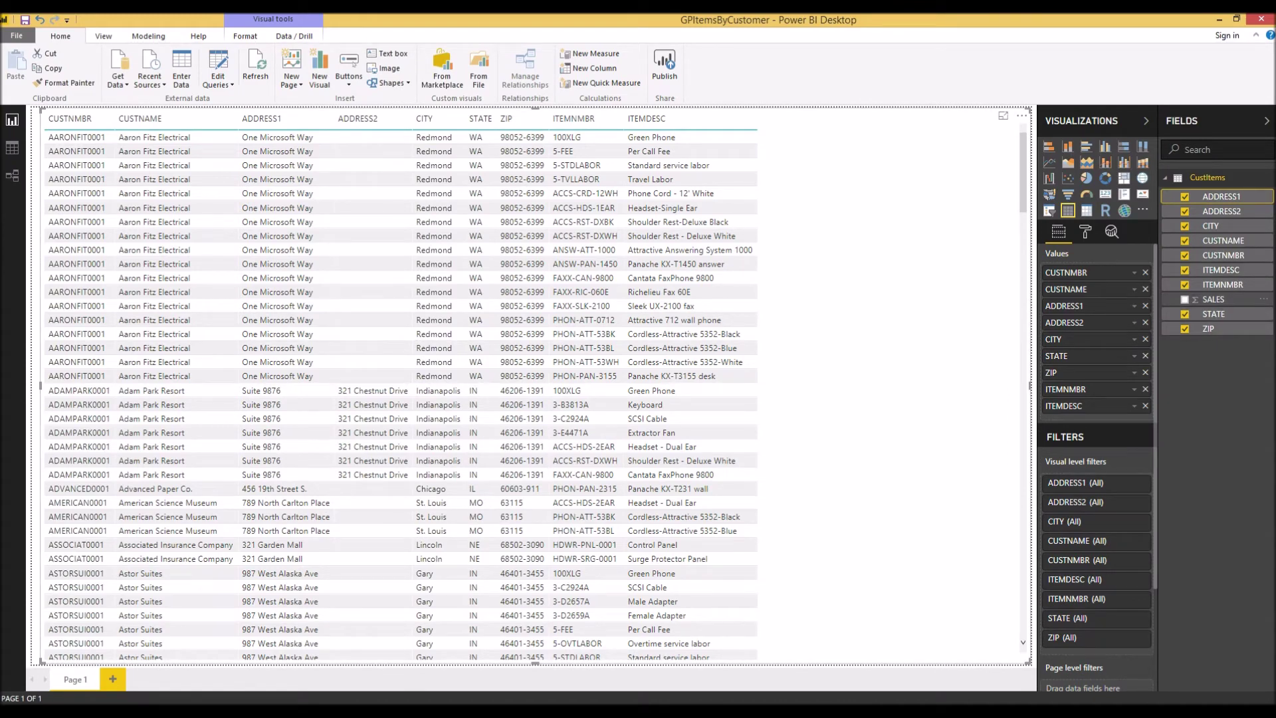
left_click(1185, 299)
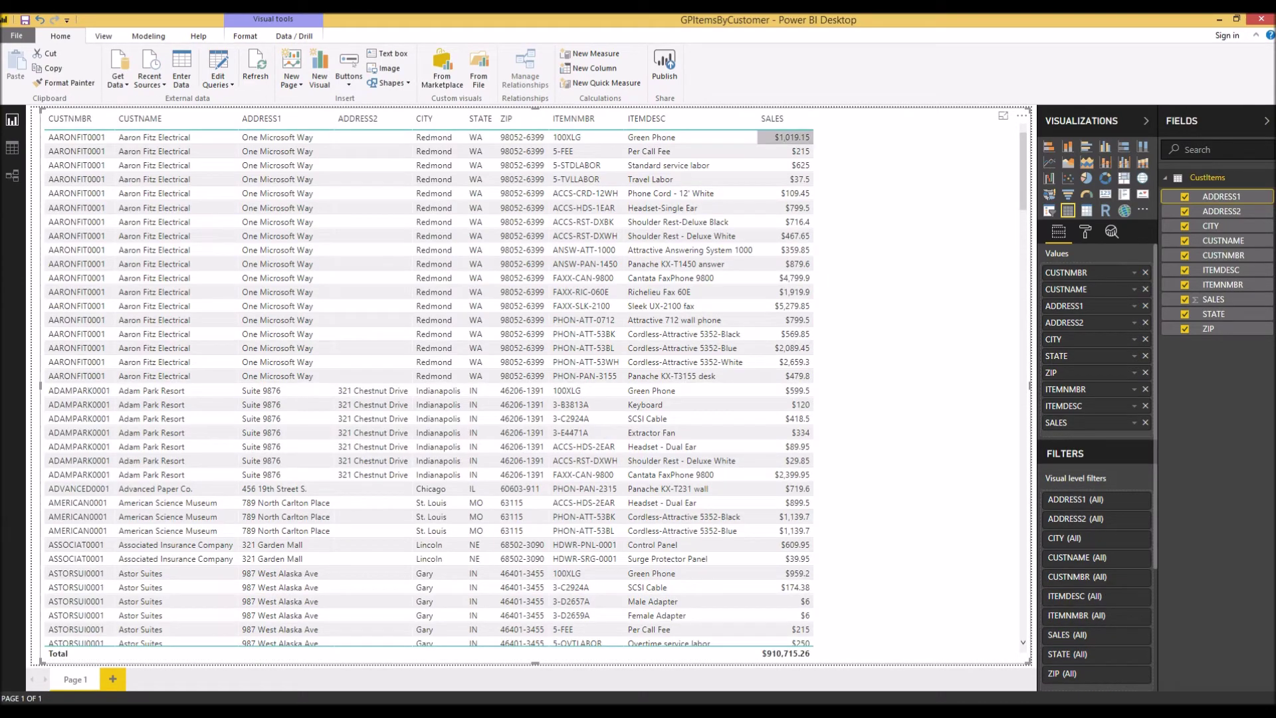
scroll(426, 389, "down", 20)
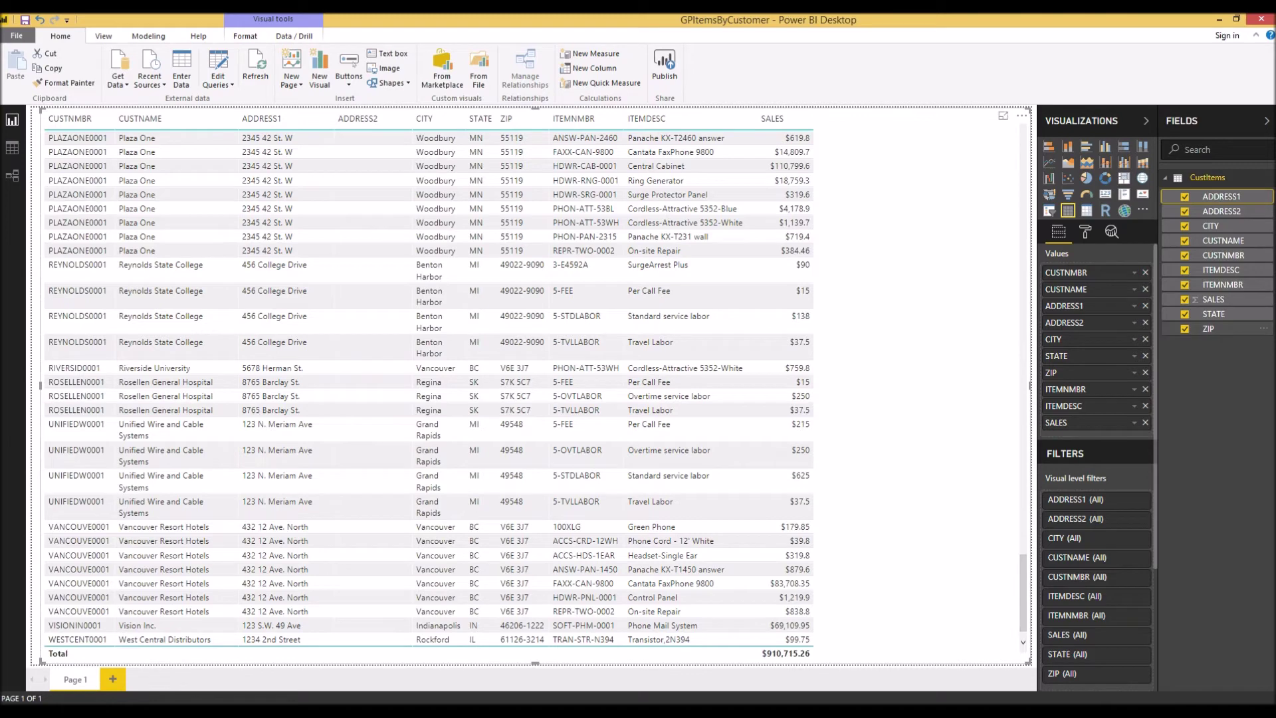
right_click(1085, 423)
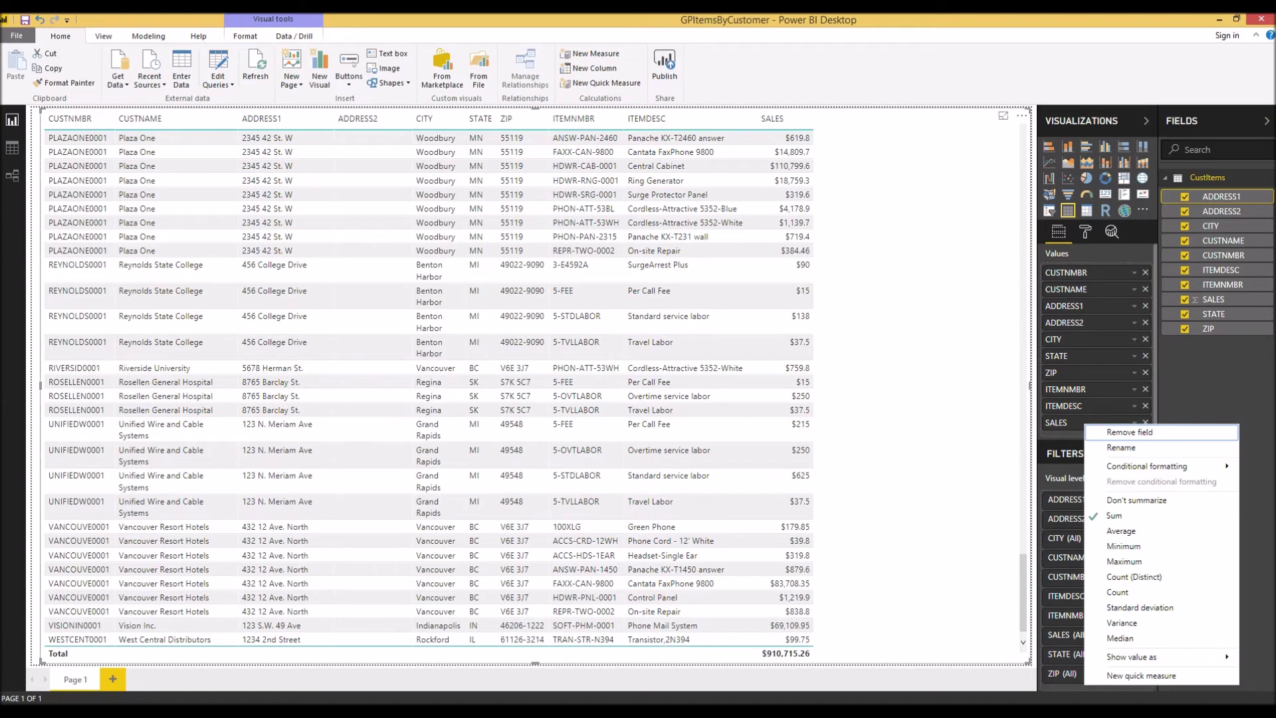
key("Escape")
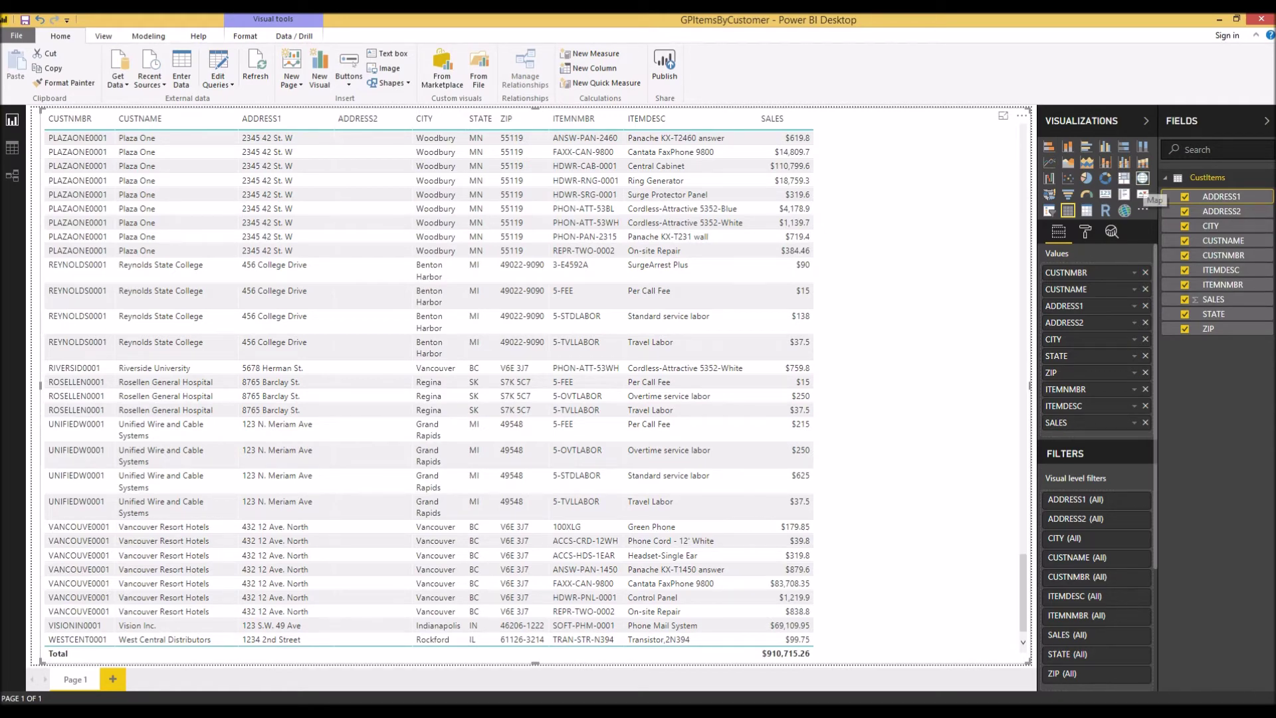
Convert the customer sales table into a Map visual.
left_click(1143, 195)
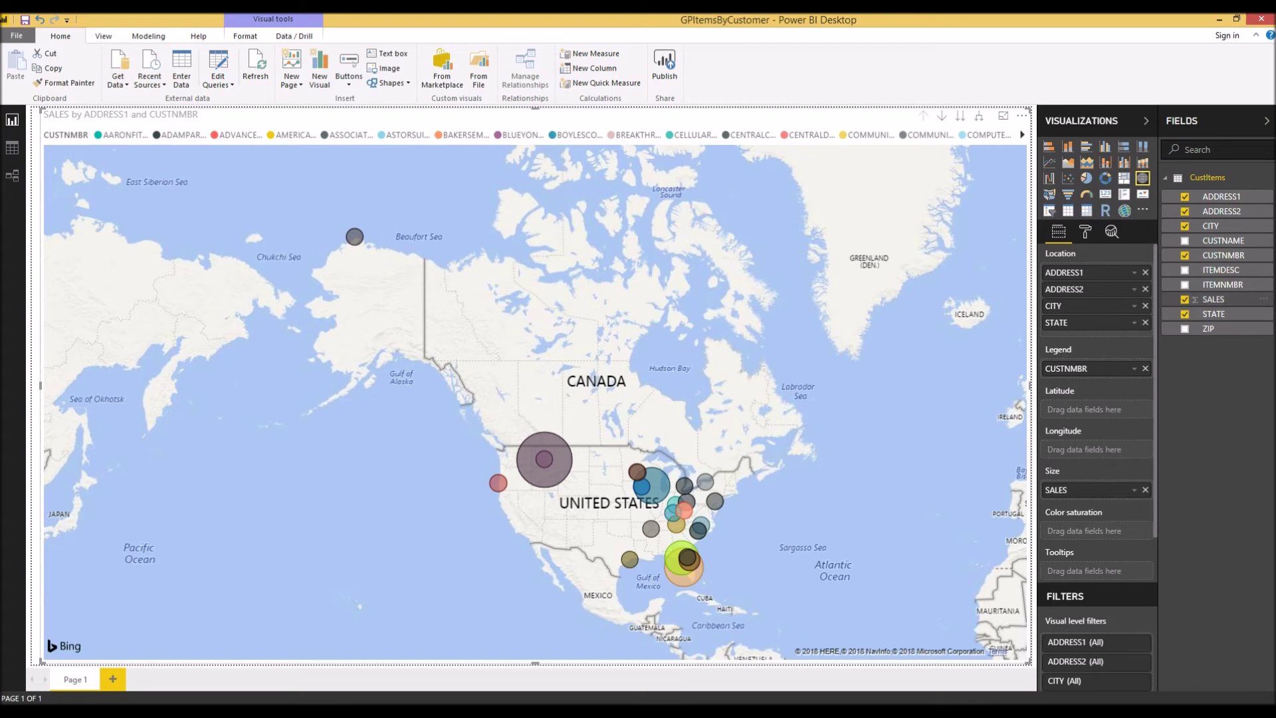
Inspect the customer sales bubbles on the map to check their values.
mouse_move(1214, 299)
left_mouse_down()
mouse_move(1083, 496)
mouse_move(1222, 289)
left_mouse_up()
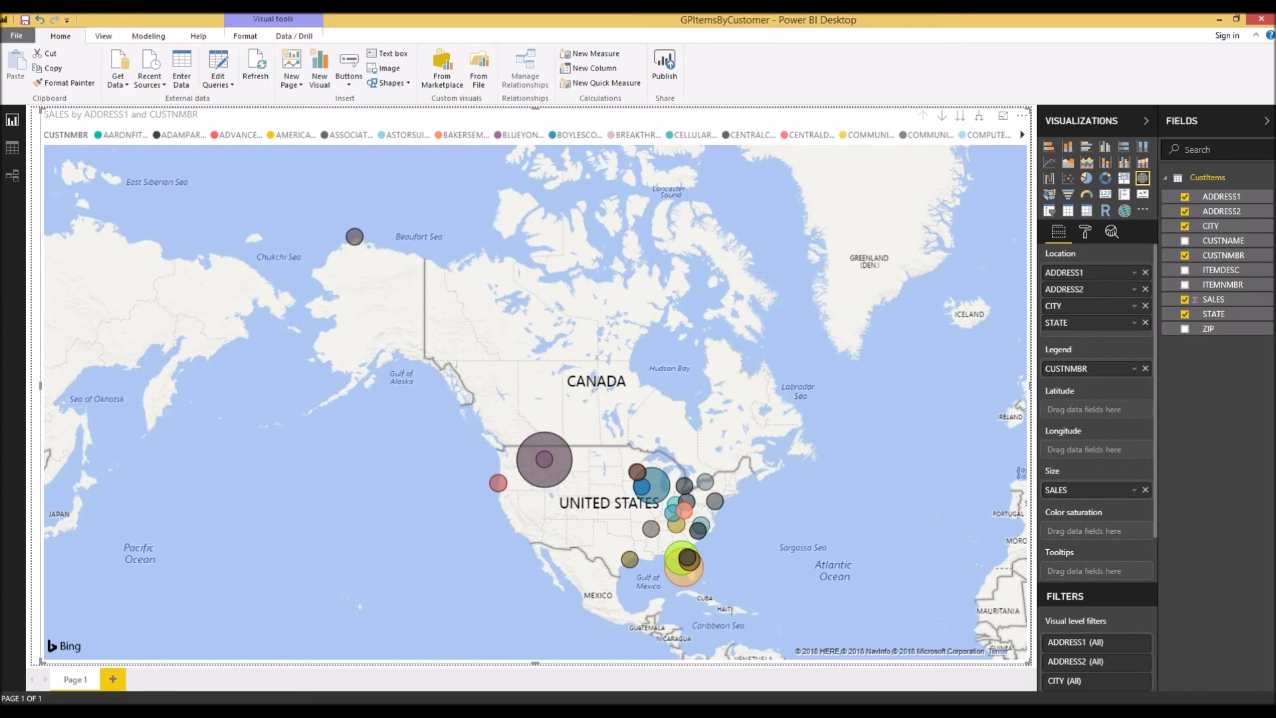
mouse_move(559, 447)
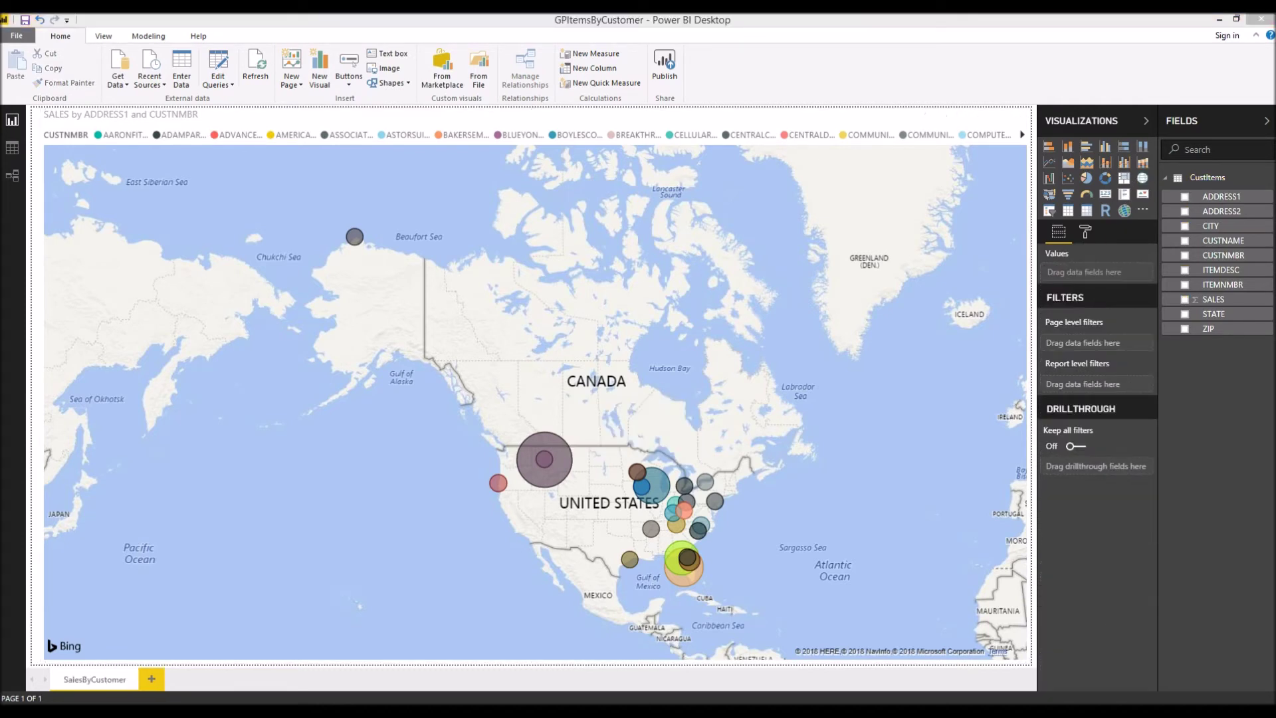
Add a blank second page and place a table visual sized to fill it.
left_click(148, 678)
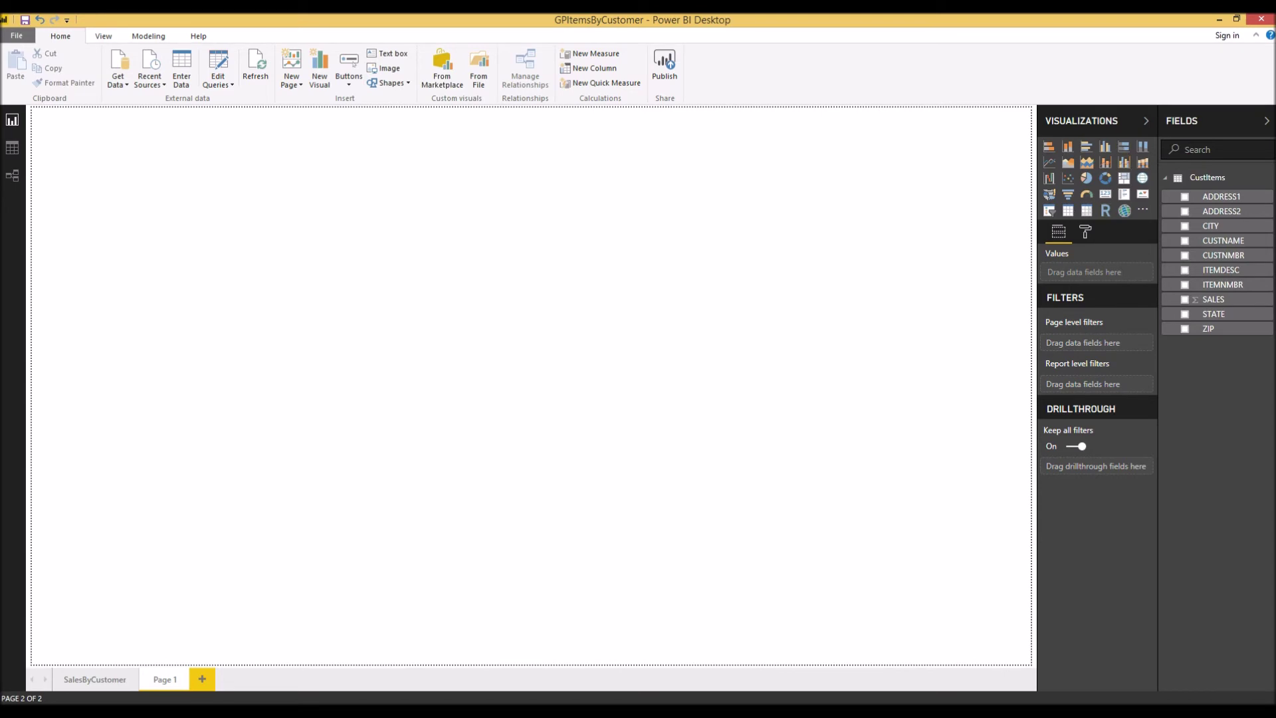
left_click(1068, 211)
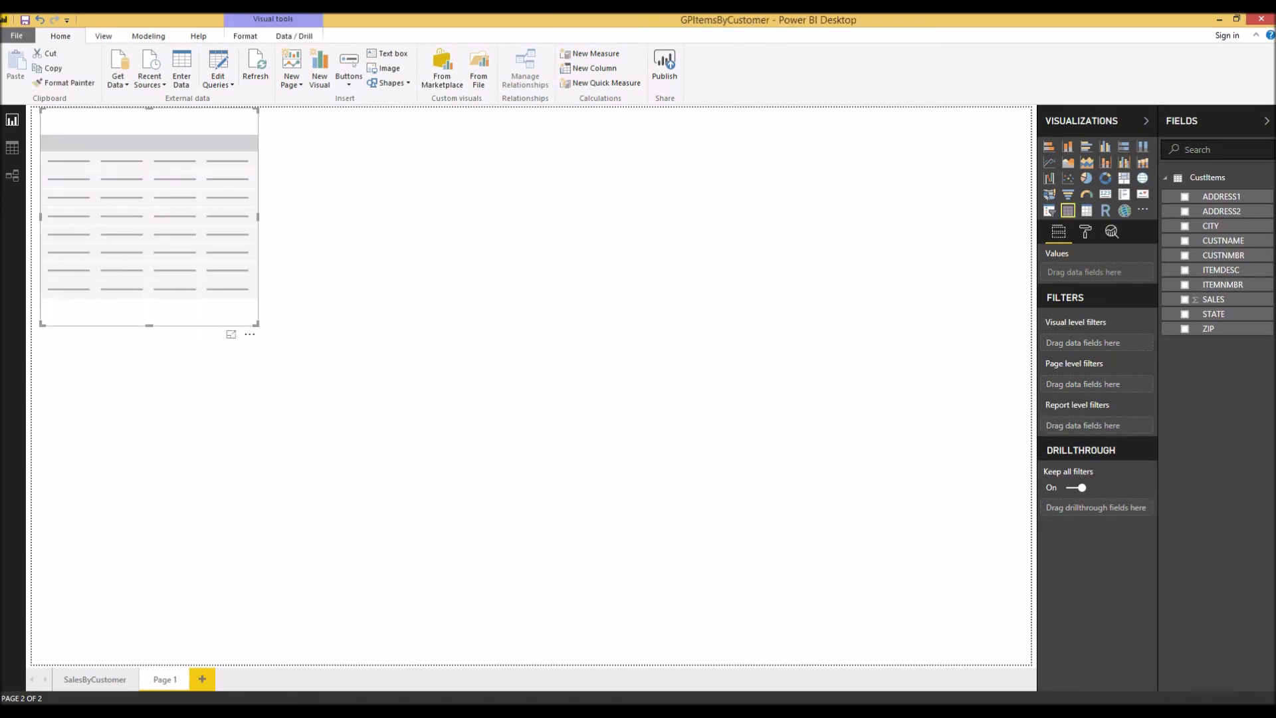
left_click_drag(256, 324, 1030, 663)
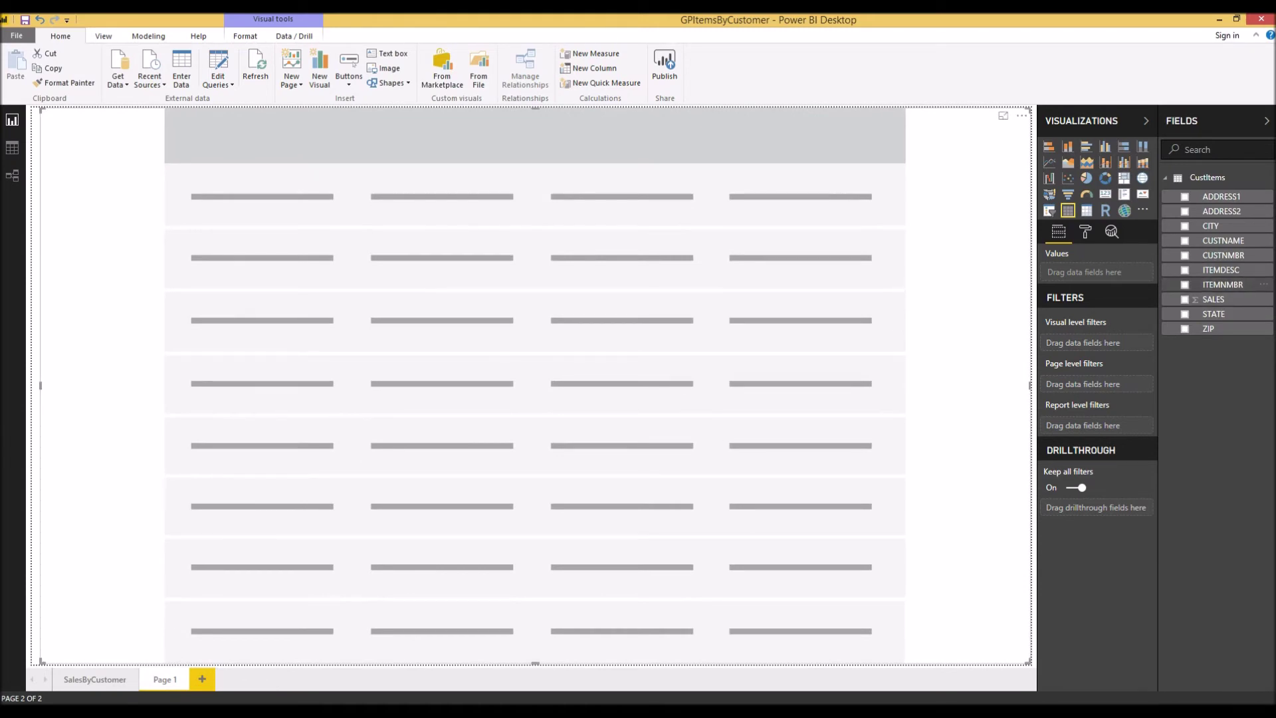
Add ITEMNMBR, ITEMDESC, STATE and SALES to the table, then convert it to a Map.
left_click(1184, 284)
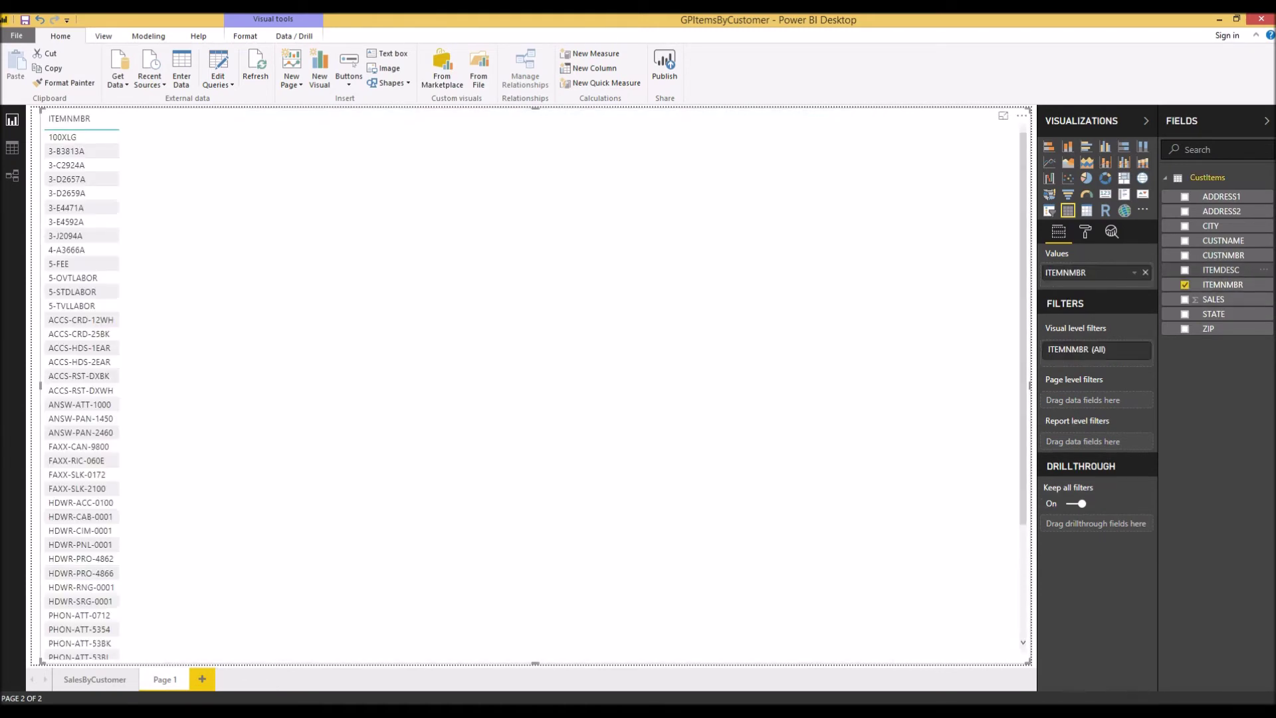
left_click(1184, 270)
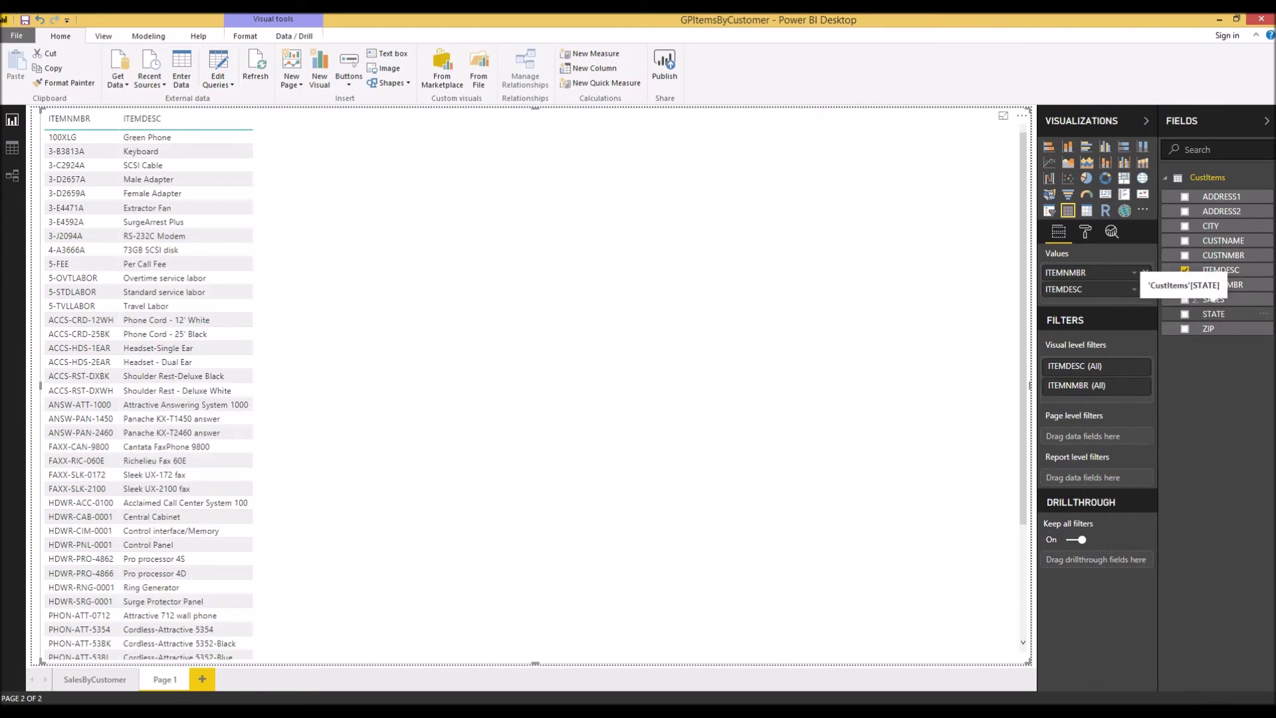
left_click(1214, 313)
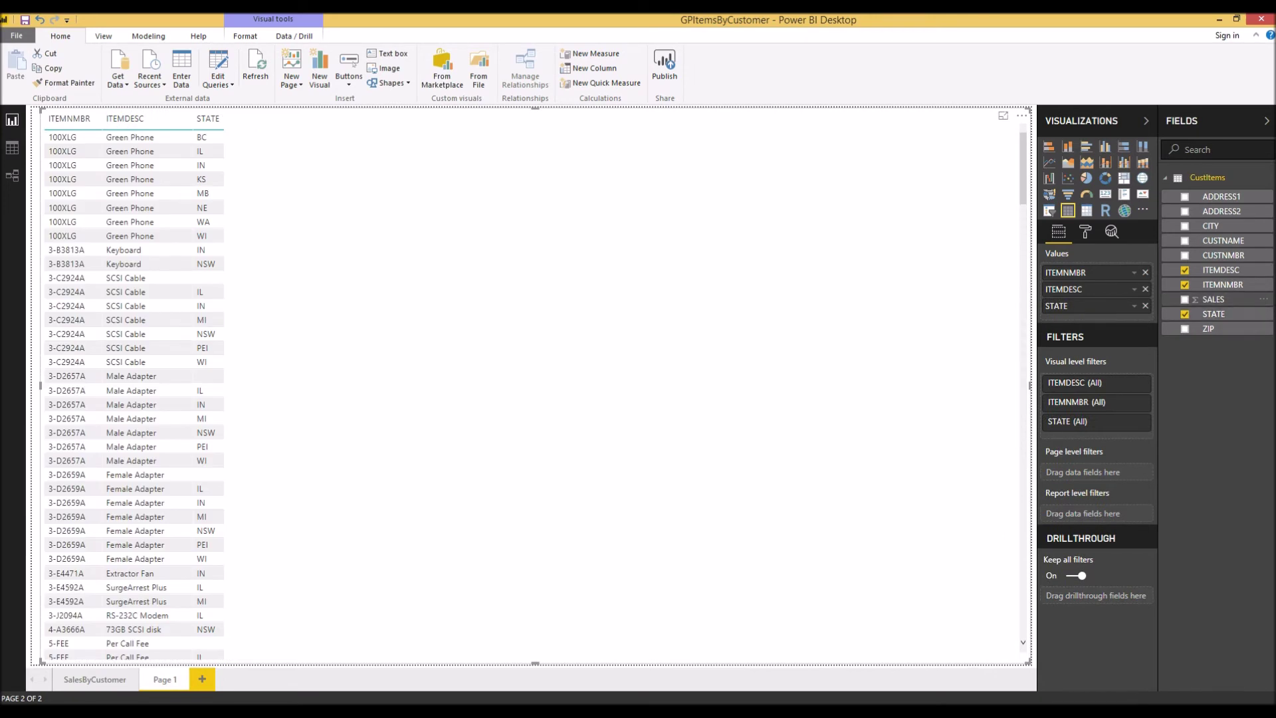
left_click(1184, 299)
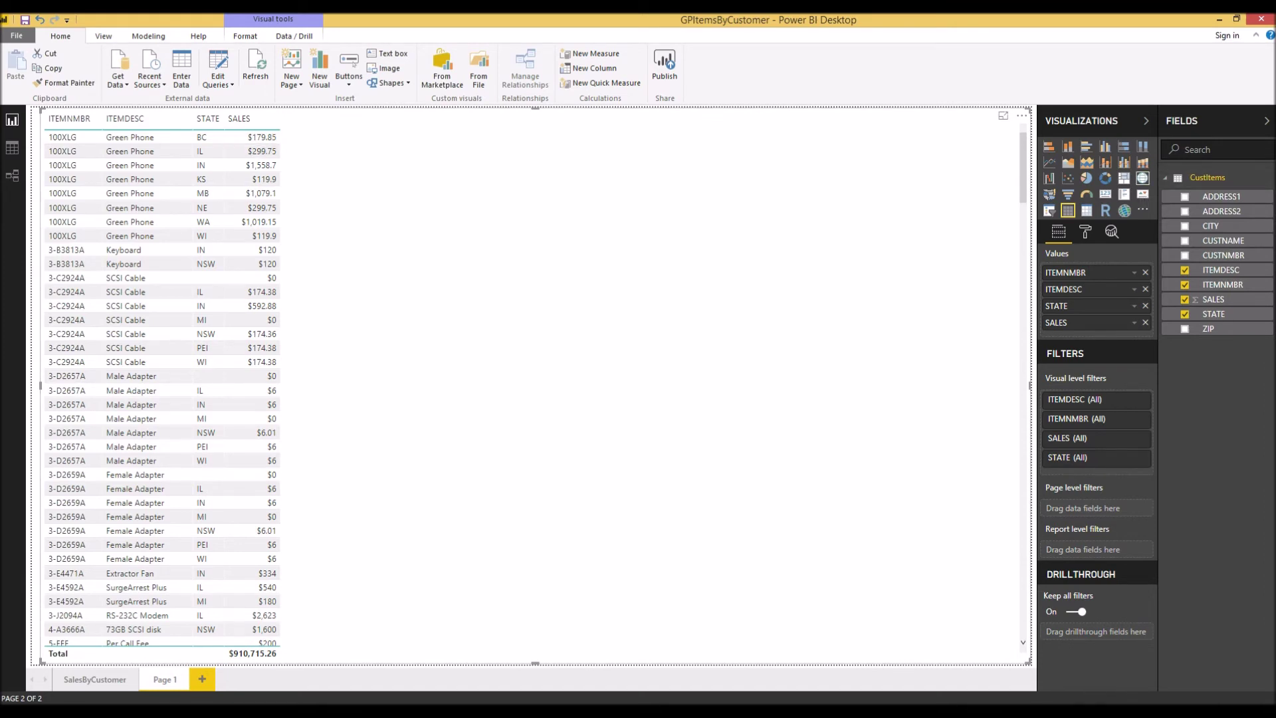
left_click(1142, 178)
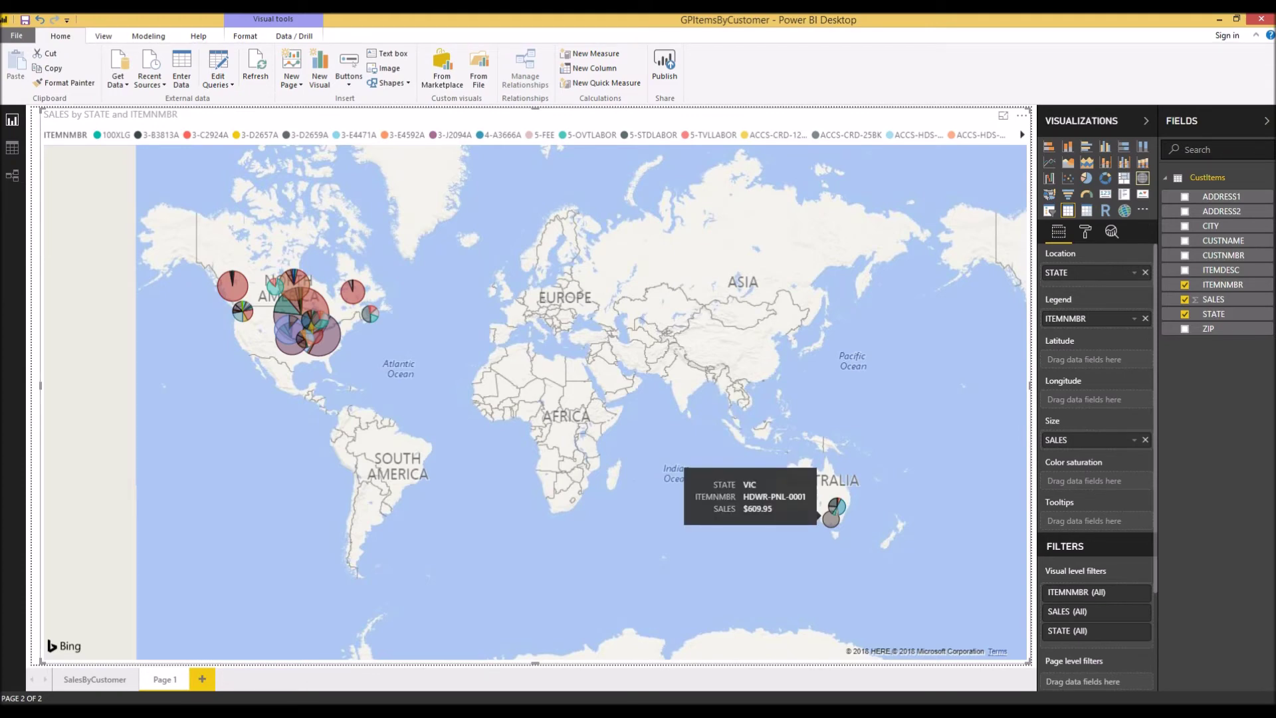
Pan and zoom the map onto the eastern United States to read the state pies.
left_click_drag(412, 372, 749, 450)
left_click_drag(659, 407, 595, 394)
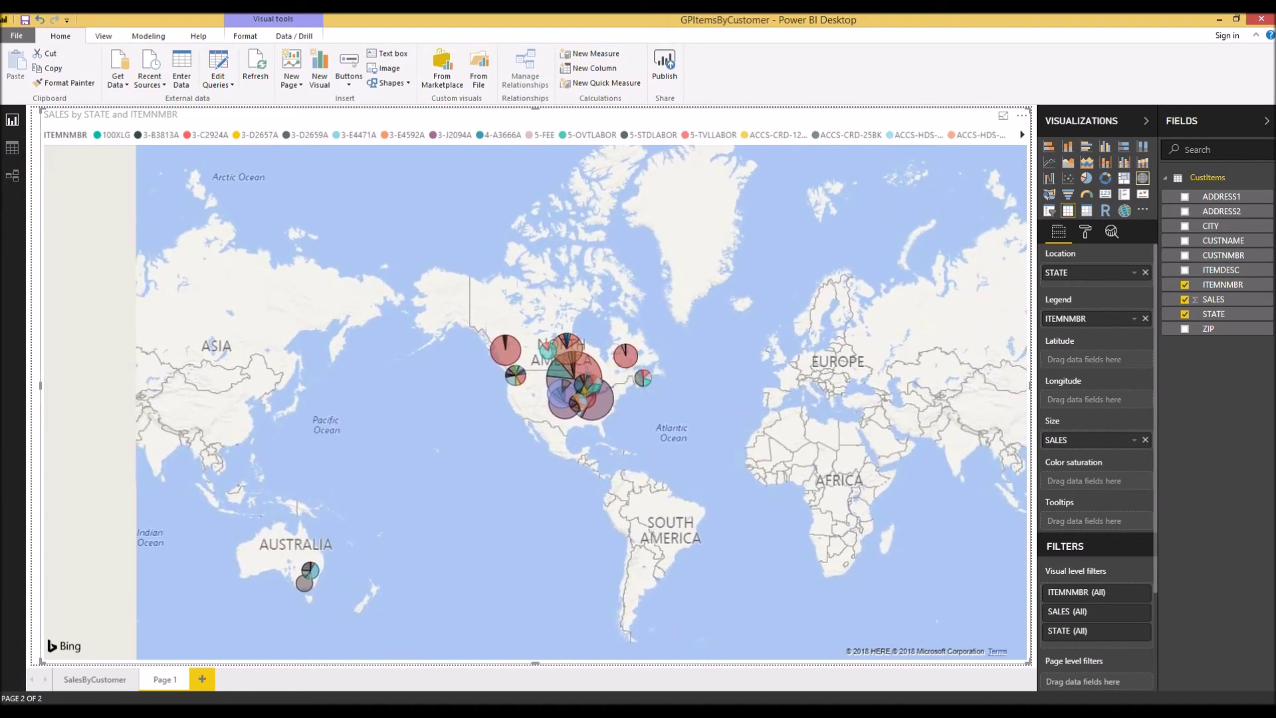
scroll(554, 413, "up", 4)
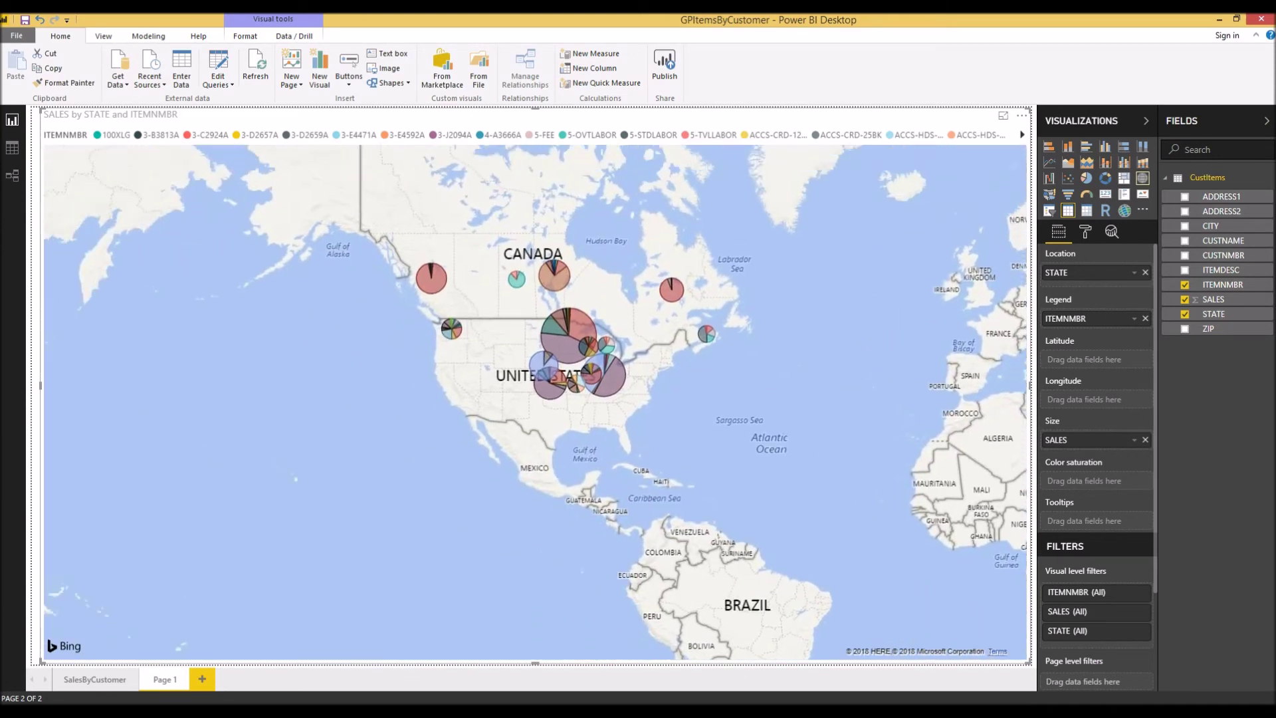
scroll(739, 457, "up", 2)
mouse_move(739, 458)
left_mouse_down()
mouse_move(915, 523)
mouse_move(1076, 717)
mouse_move(1129, 702)
mouse_move(1041, 698)
left_mouse_up()
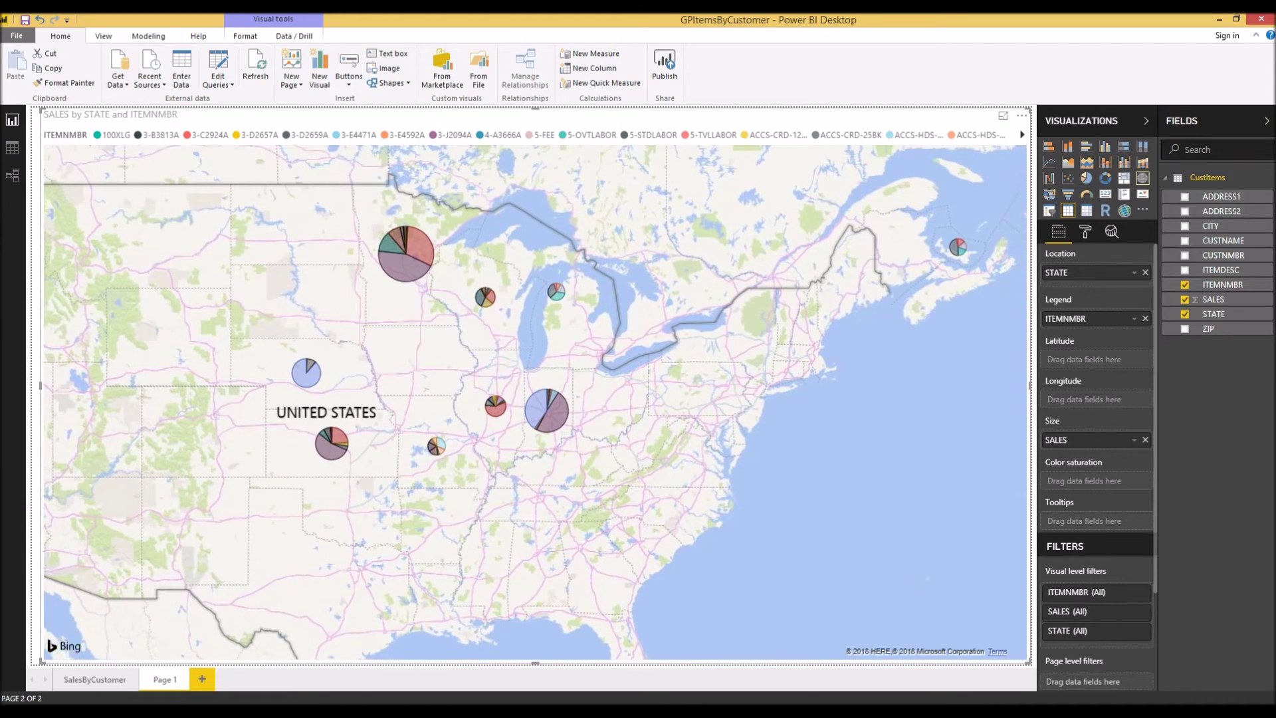
mouse_move(948, 247)
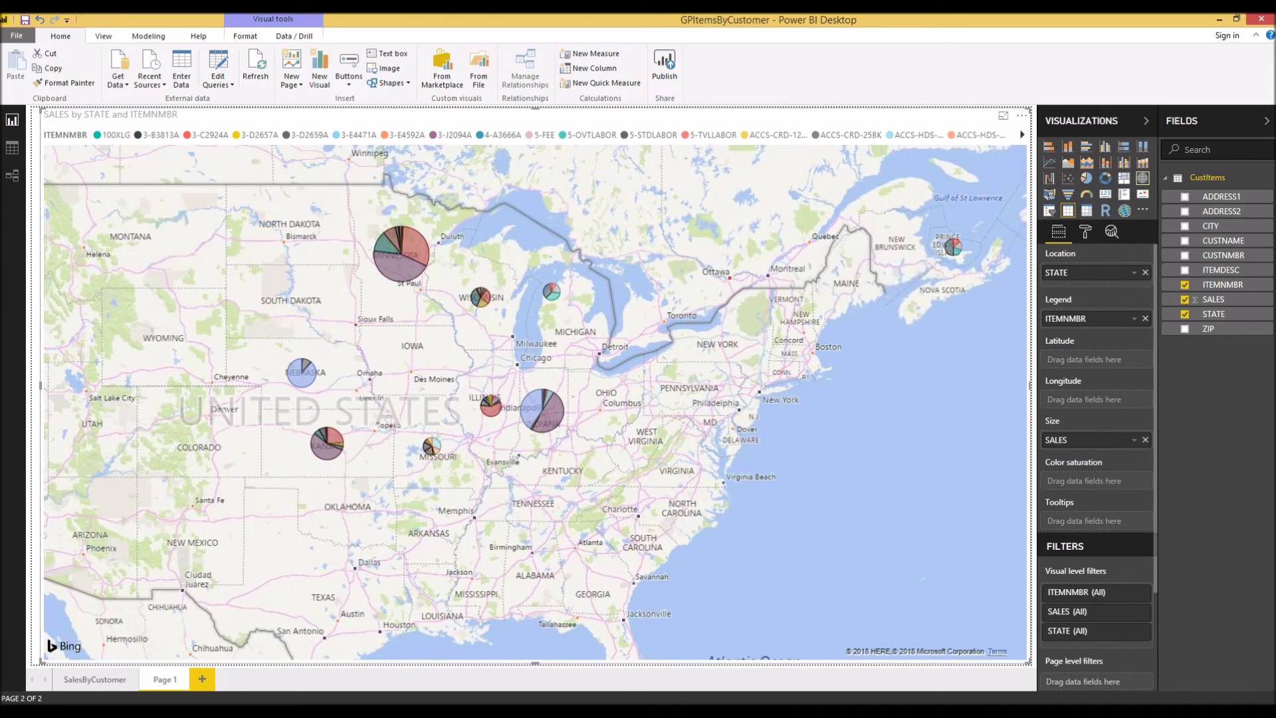
mouse_move(546, 397)
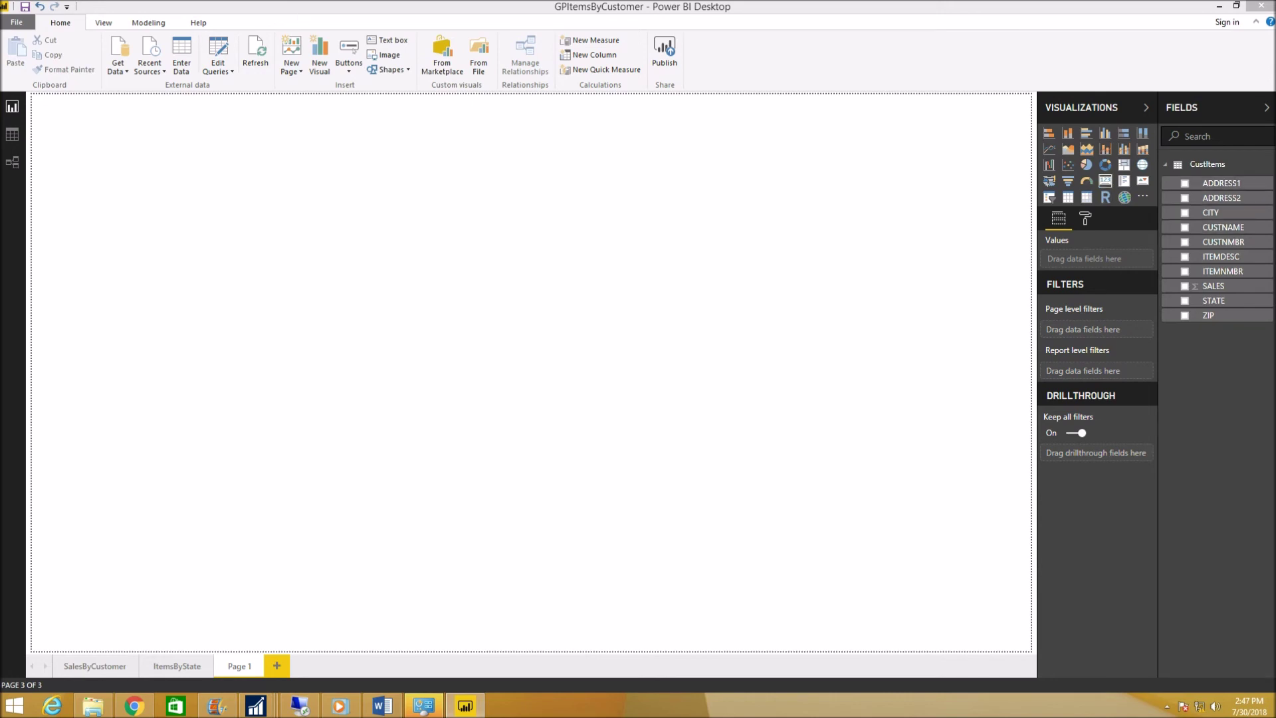
Add a full-page matrix with STATE and CUSTNAME as rows and ITEMDESC as columns.
left_click(1086, 197)
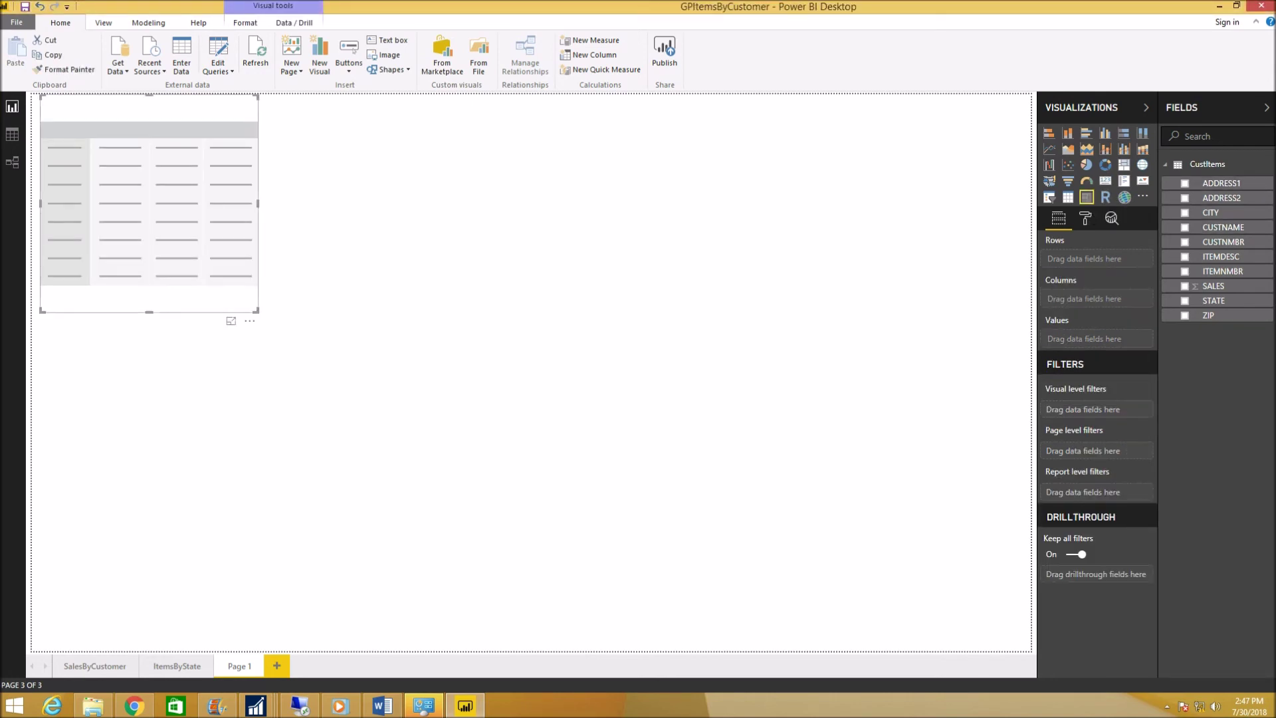
left_click_drag(257, 311, 1030, 649)
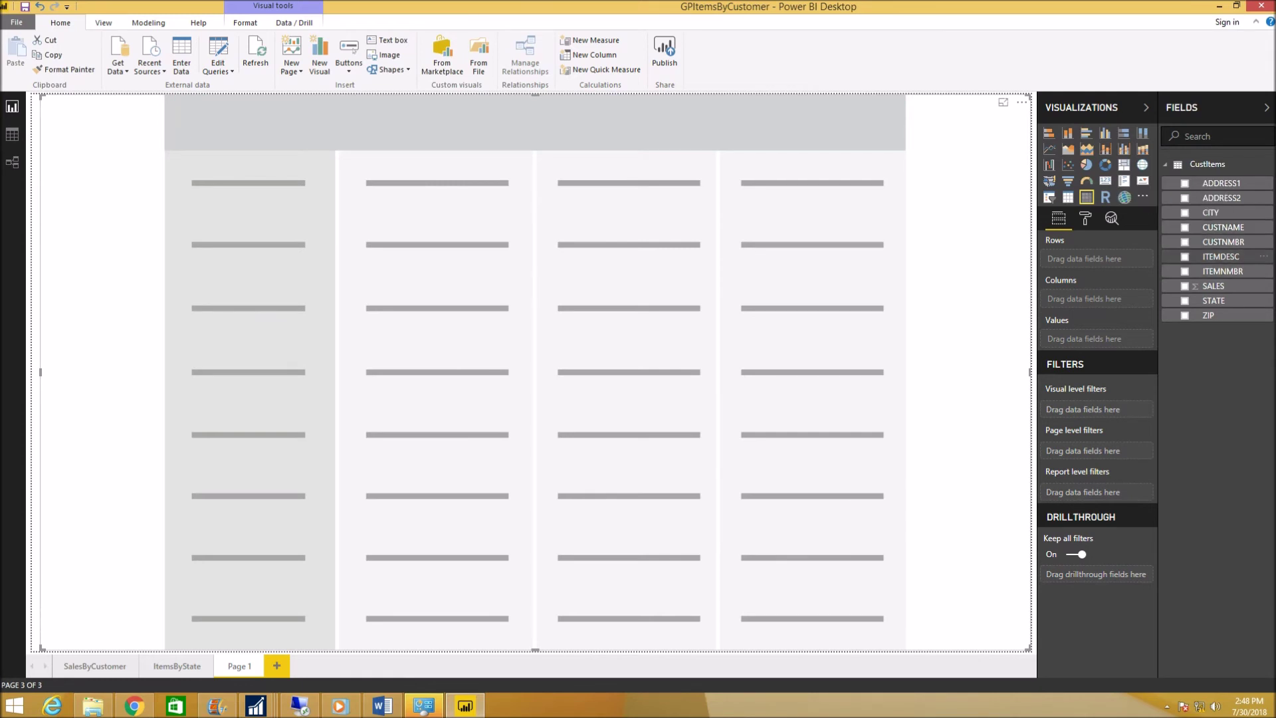
left_click(1185, 256)
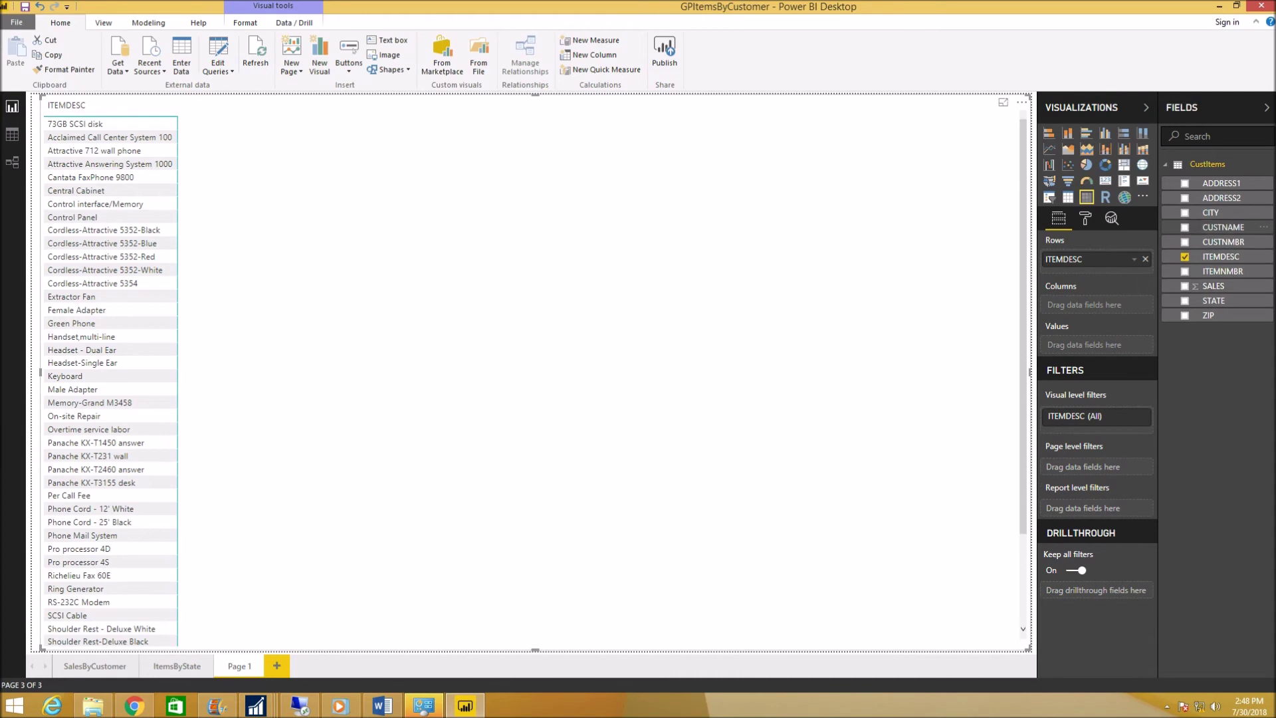
left_click_drag(1222, 227, 1090, 304)
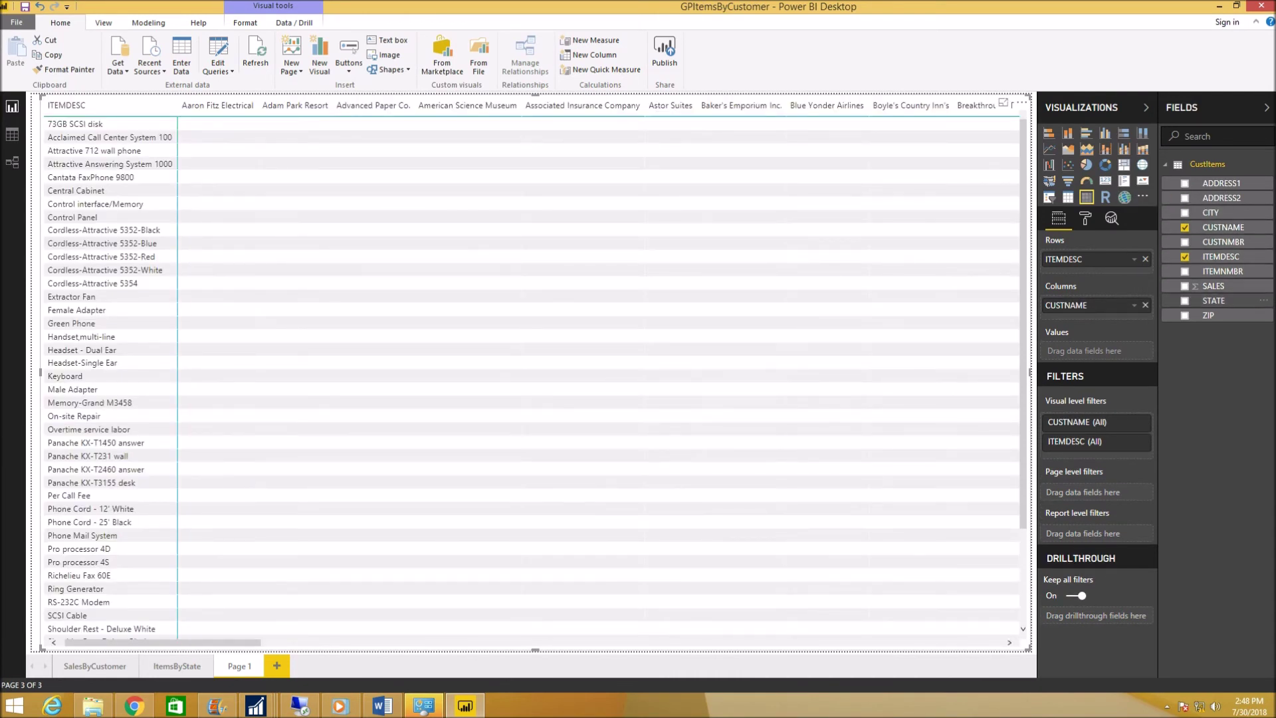
left_click(1185, 301)
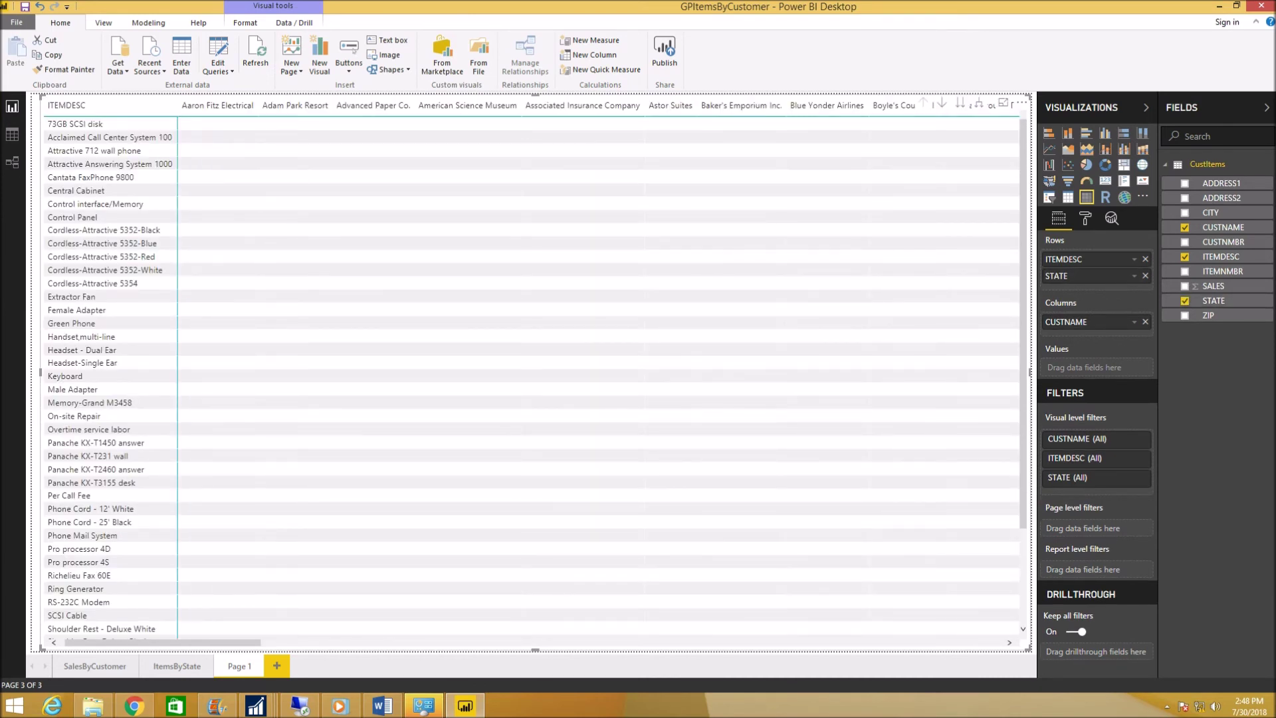
mouse_move(1075, 259)
left_mouse_down()
mouse_move(1101, 301)
mouse_move(1092, 338)
mouse_move(1075, 337)
mouse_move(1064, 266)
left_mouse_up()
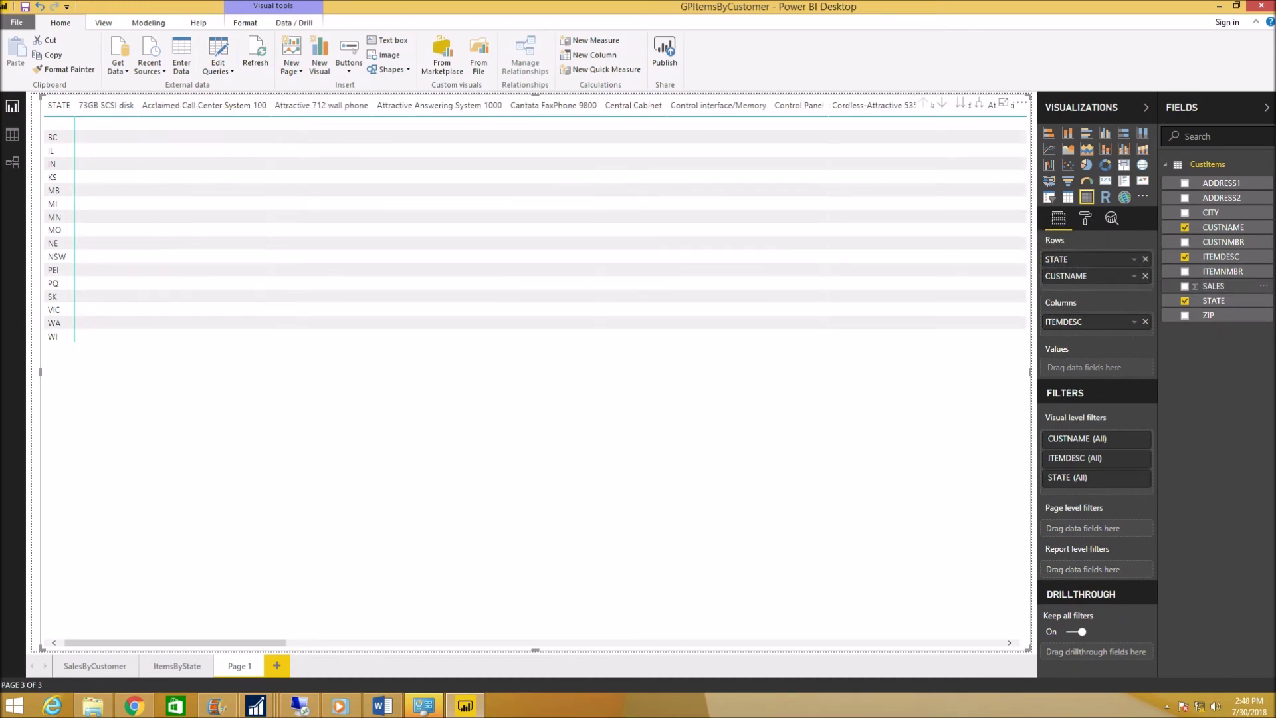
Add SALES to the matrix values and scroll across to review item sales and the $910,715.26 total.
left_click(1184, 286)
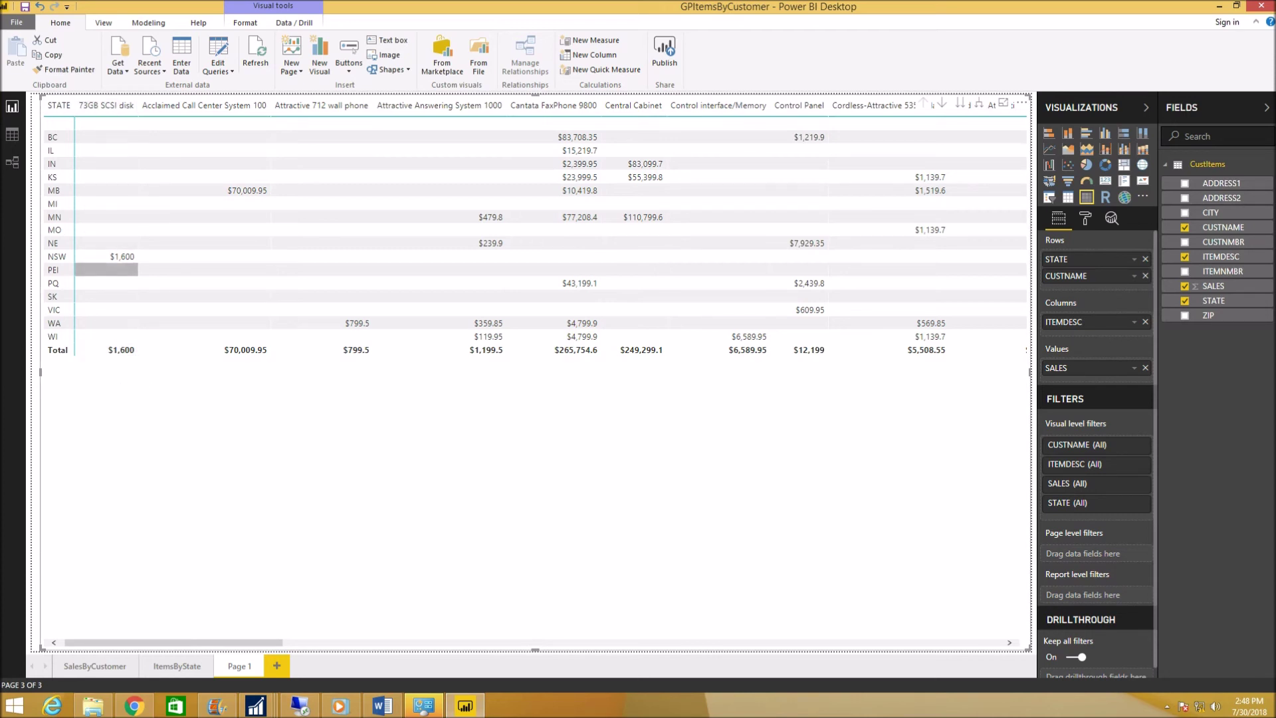
left_click_drag(156, 643, 1003, 642)
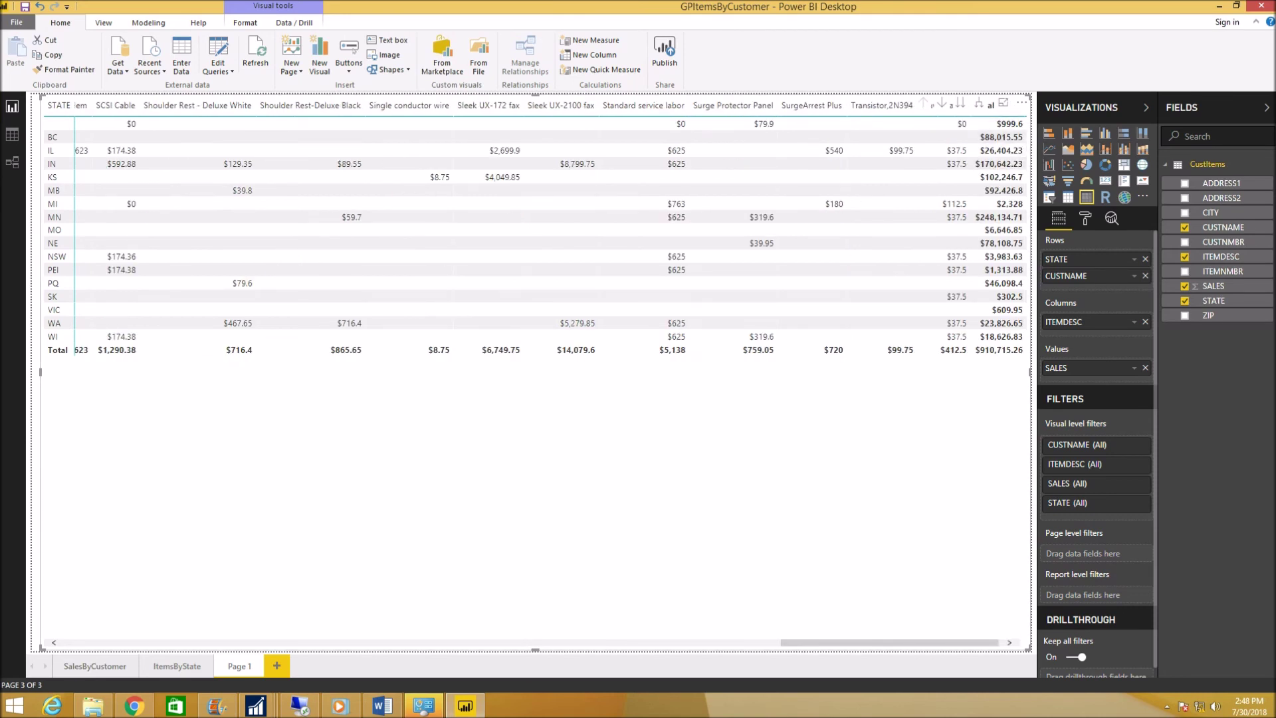
left_click(100, 643)
left_click(99, 643)
left_click(100, 642)
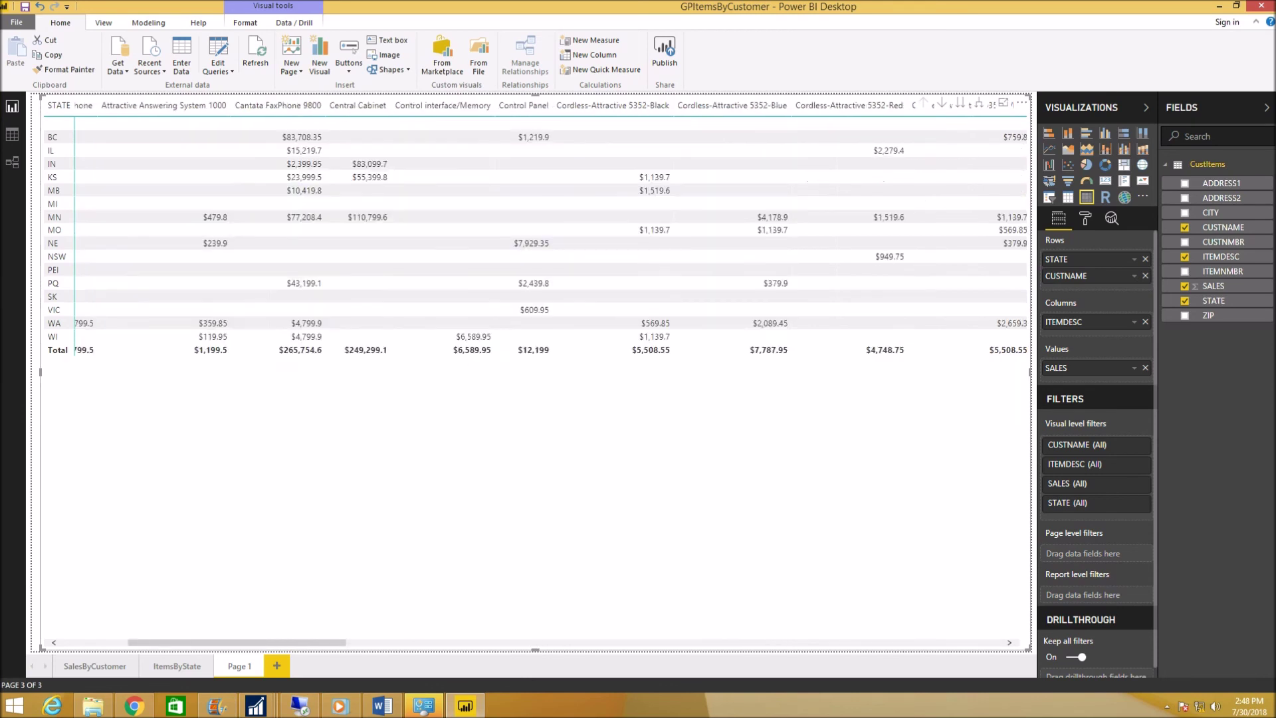
left_click(99, 643)
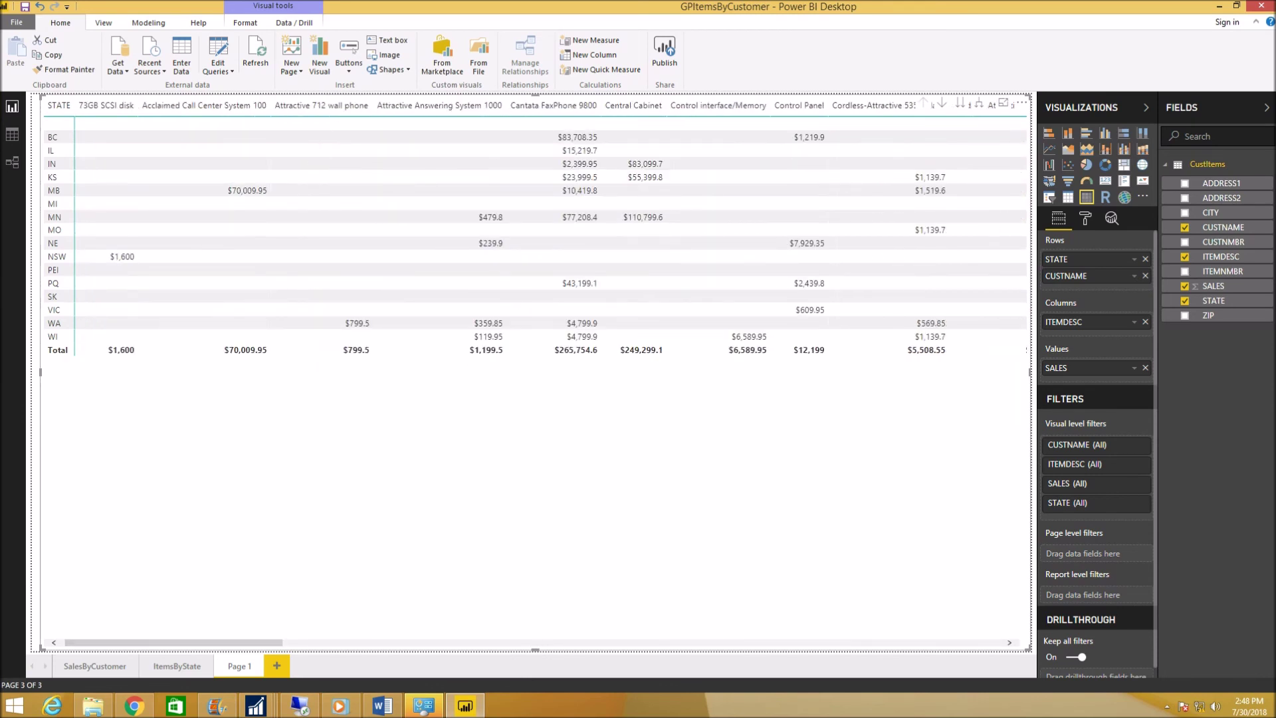
Expand the STATE rows to list each state's customers, then drill back up to state rows.
right_click(52, 108)
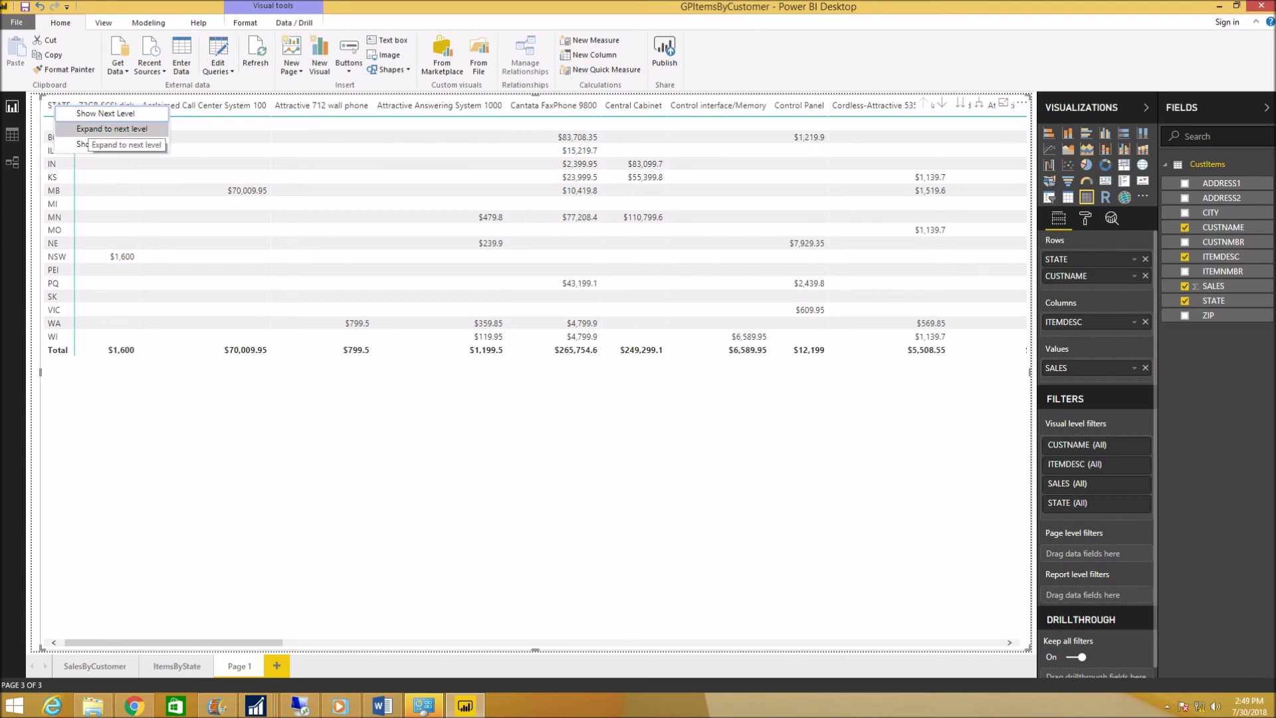
left_click(111, 128)
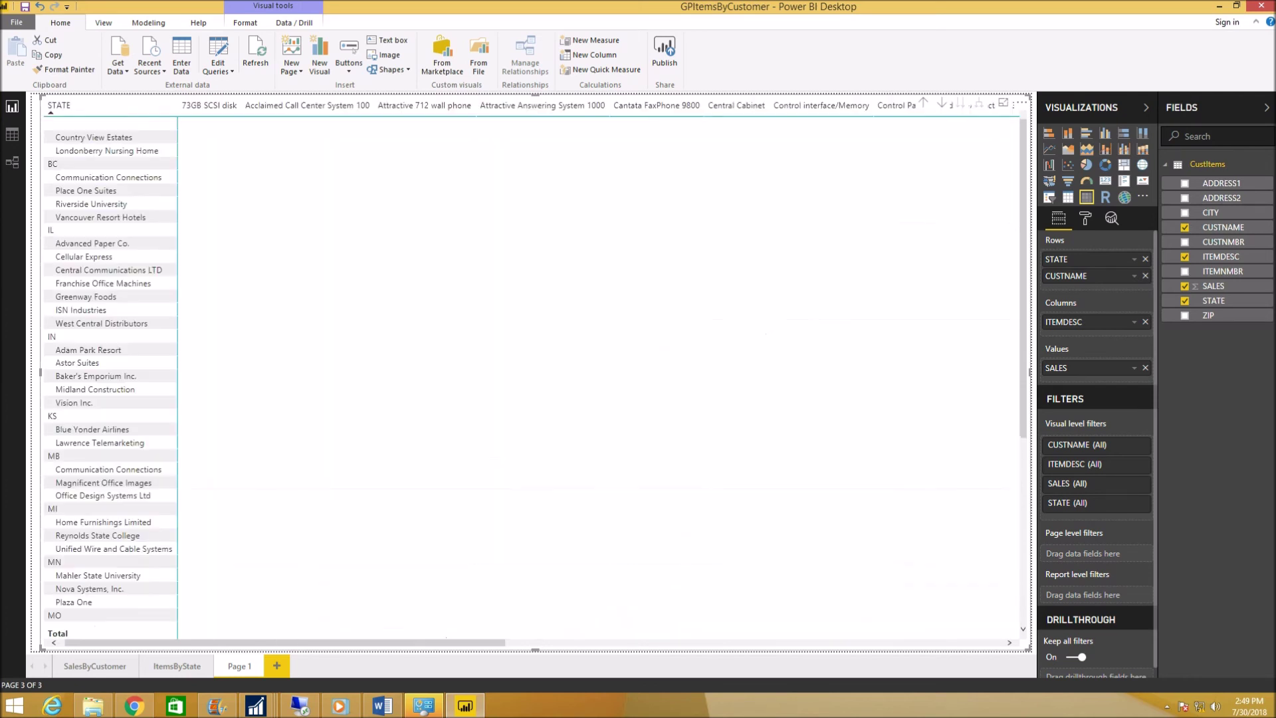
right_click(51, 110)
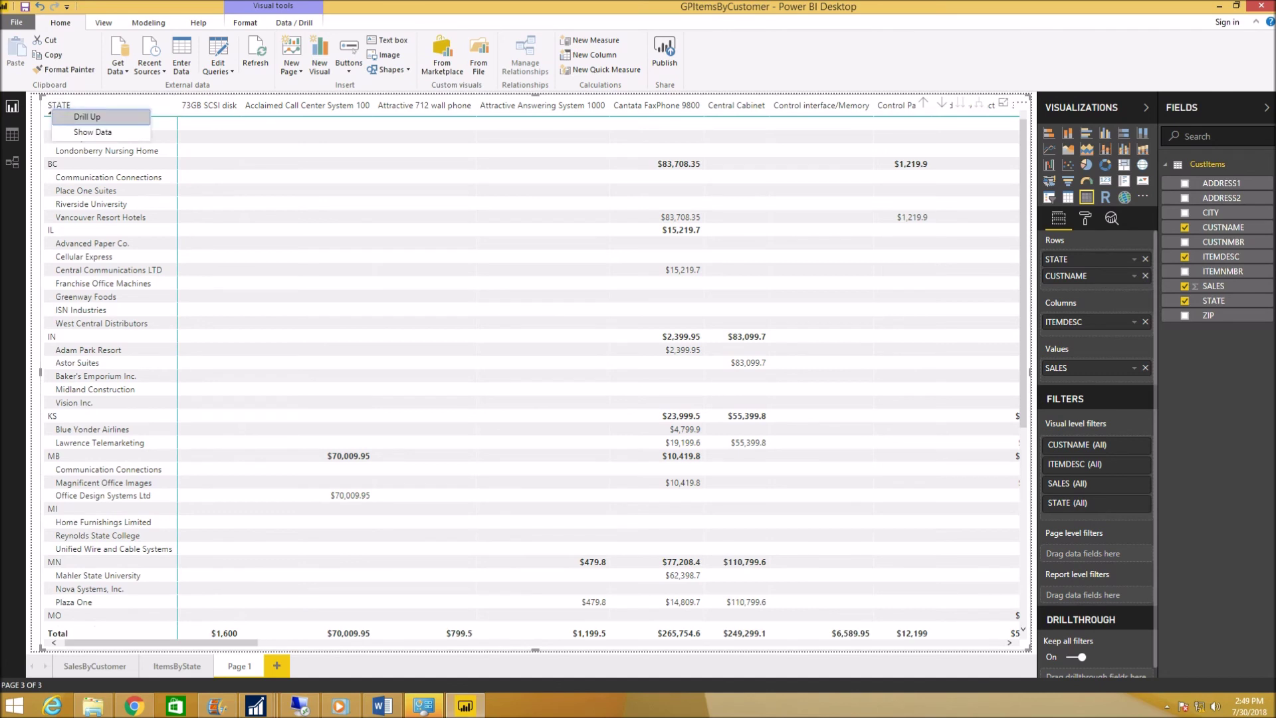
left_click(87, 117)
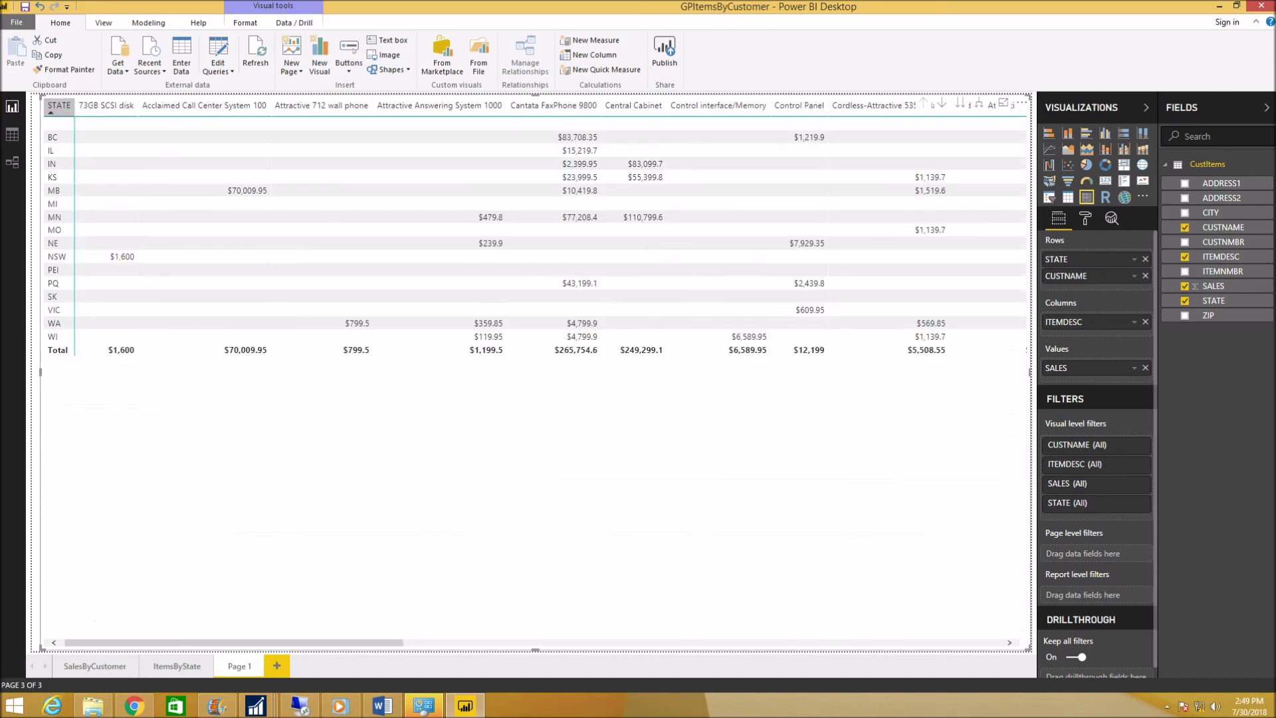
right_click(67, 109)
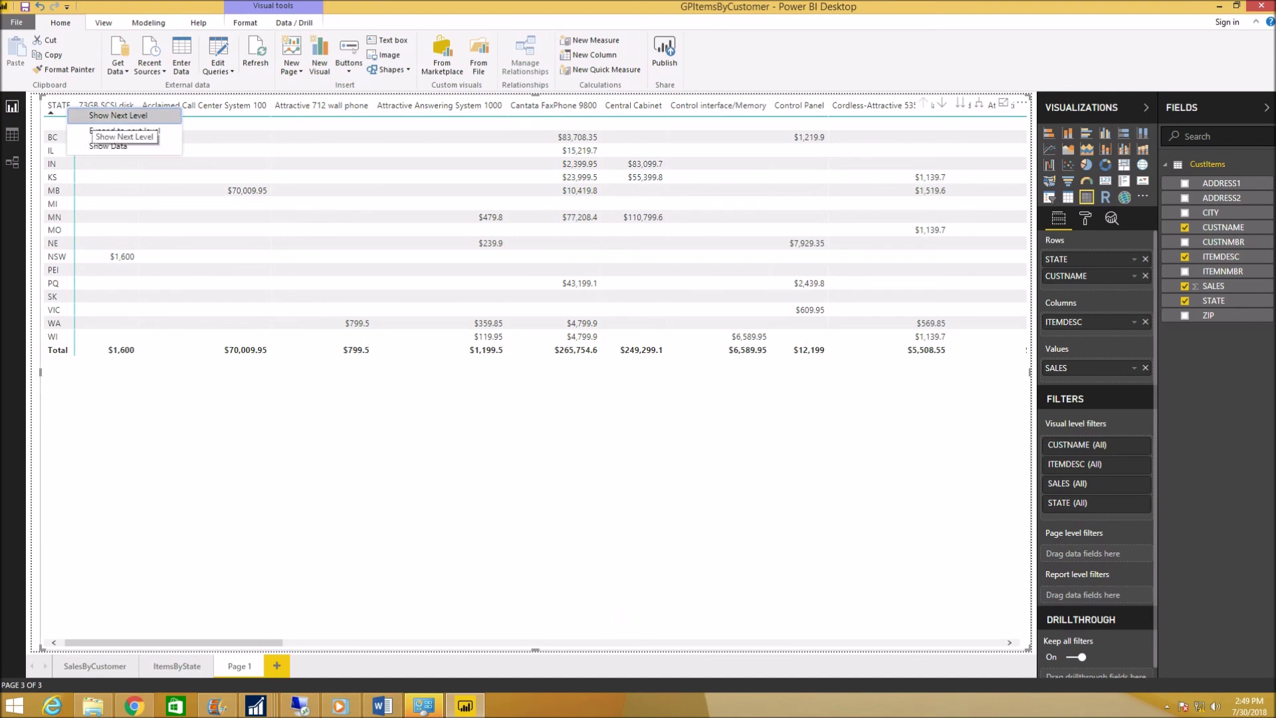
key("Escape")
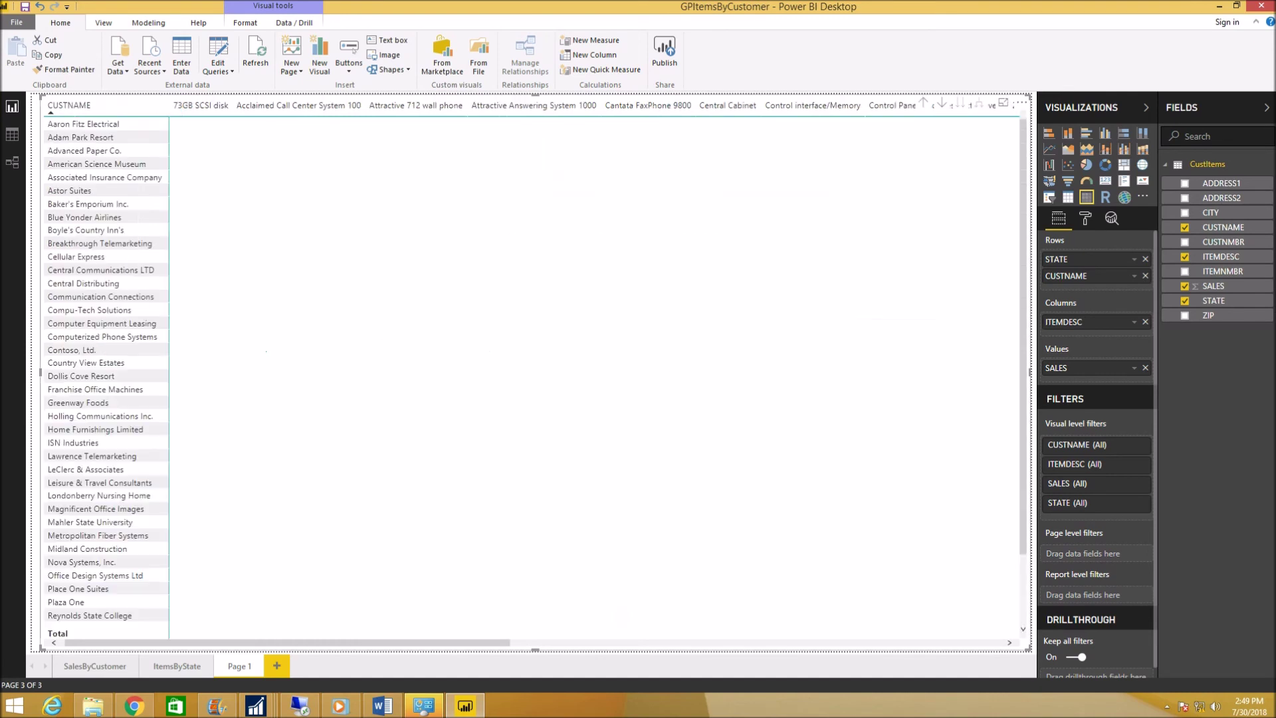